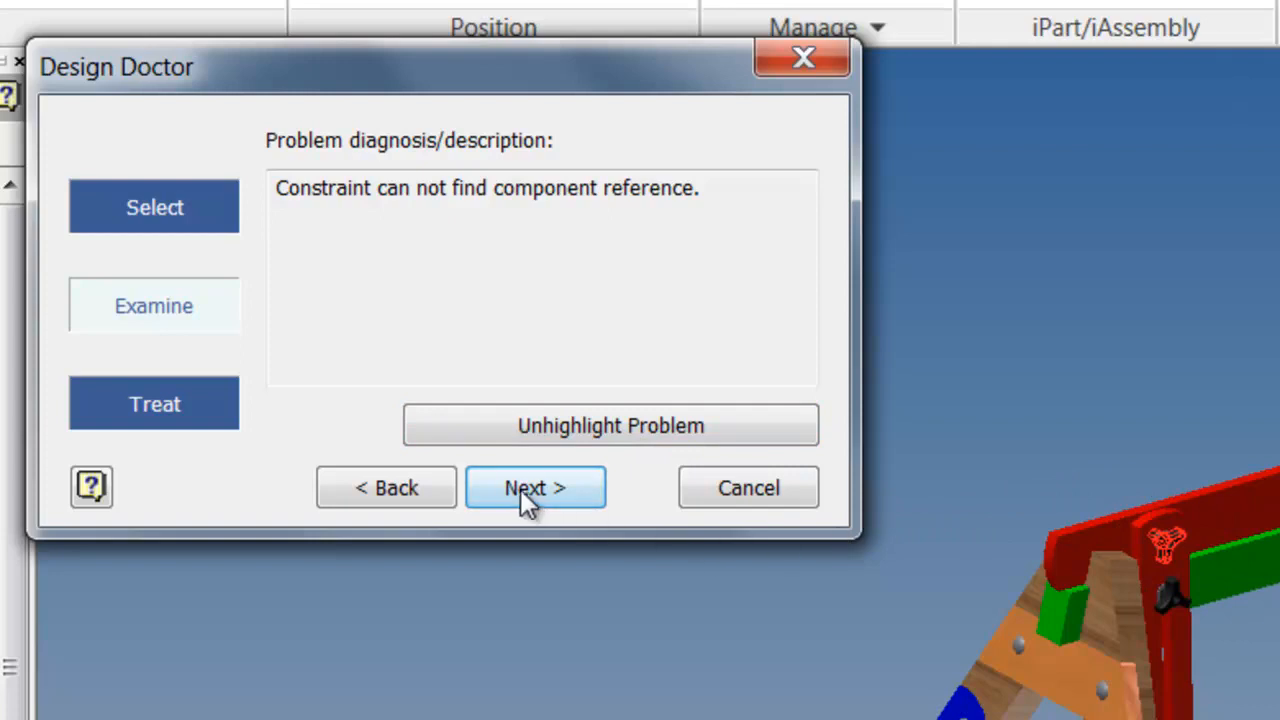
Step: Review the treatments in Design Doctor for the constraint missing its component reference and apply Edit Constraint
left_click(525, 502)
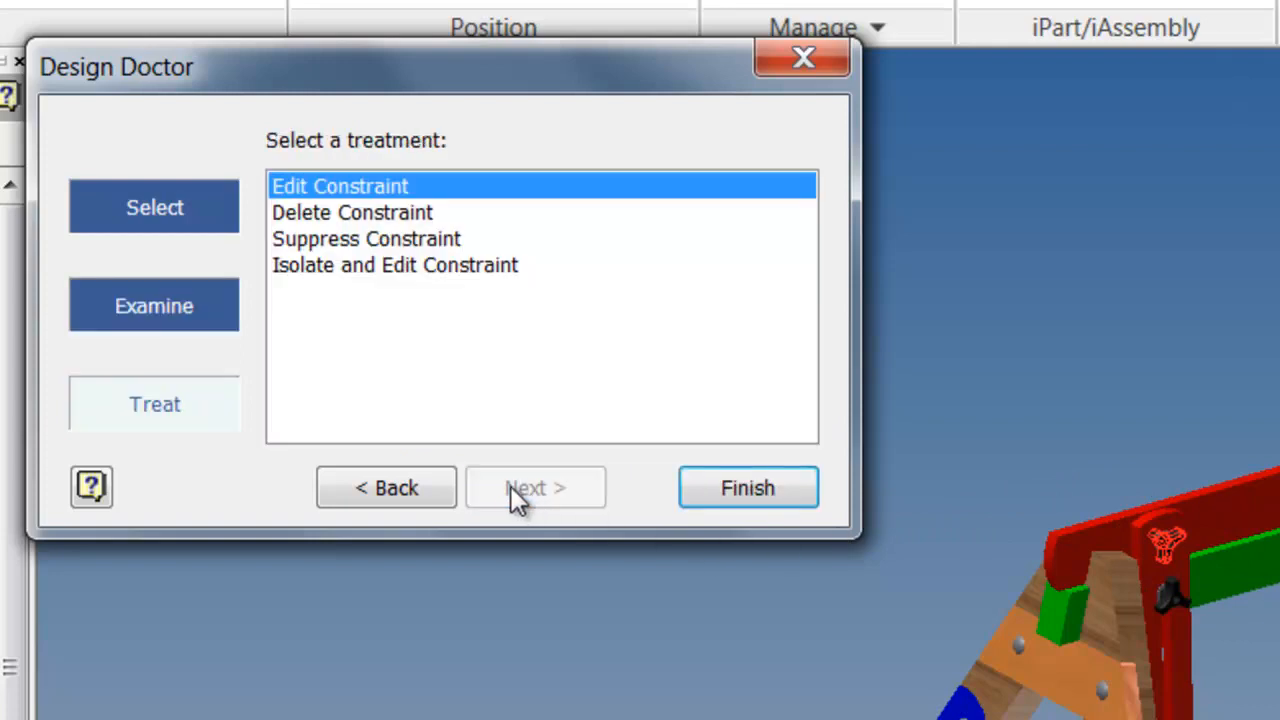
left_click(366, 205)
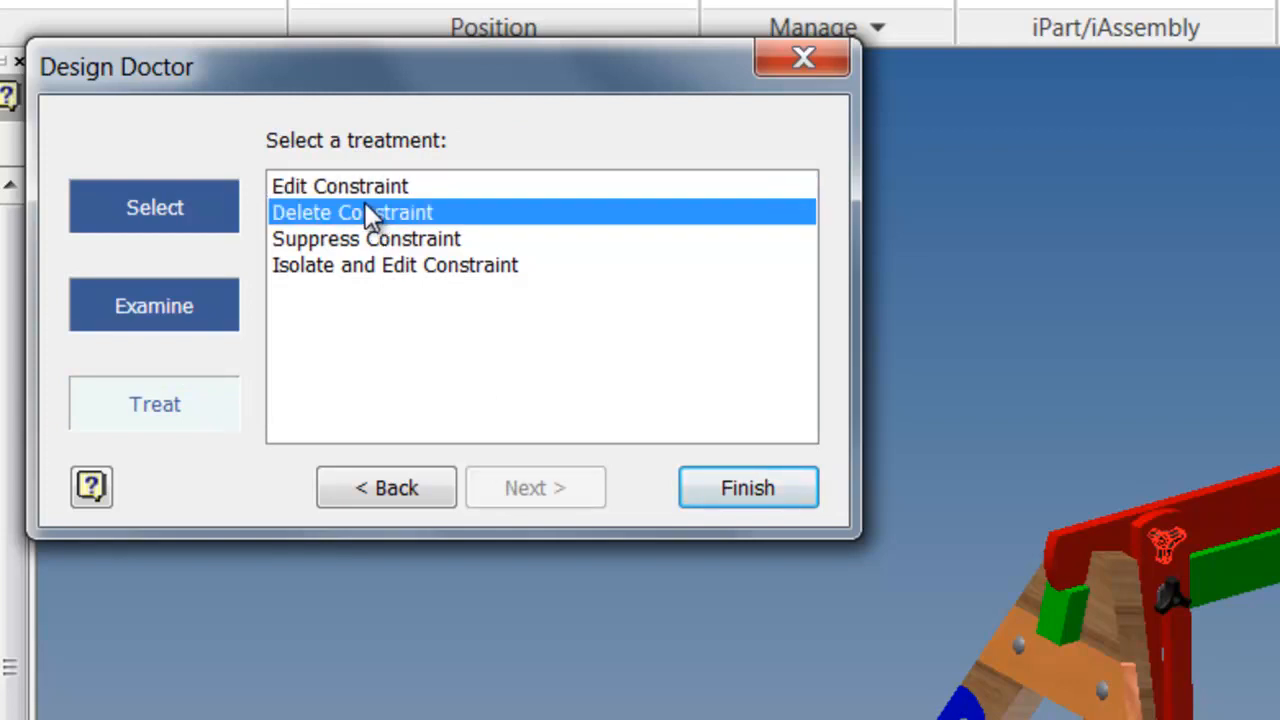
left_click(368, 242)
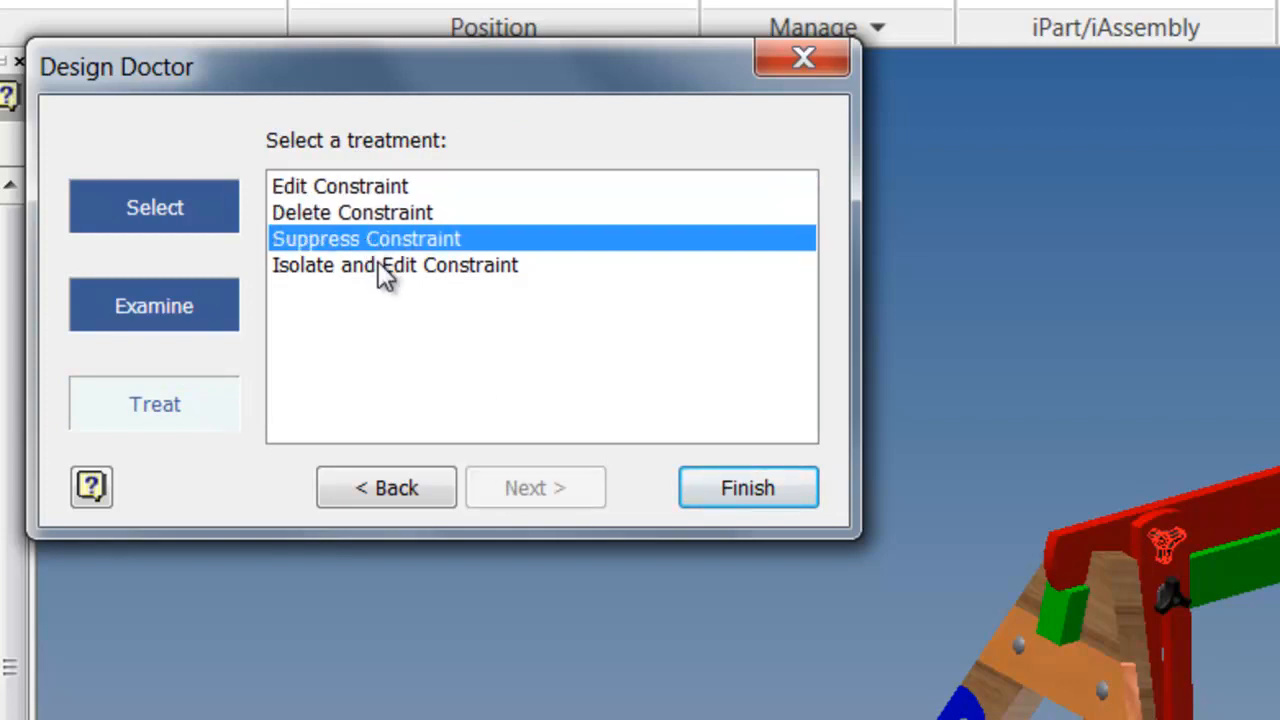
left_click(378, 265)
left_click(380, 190)
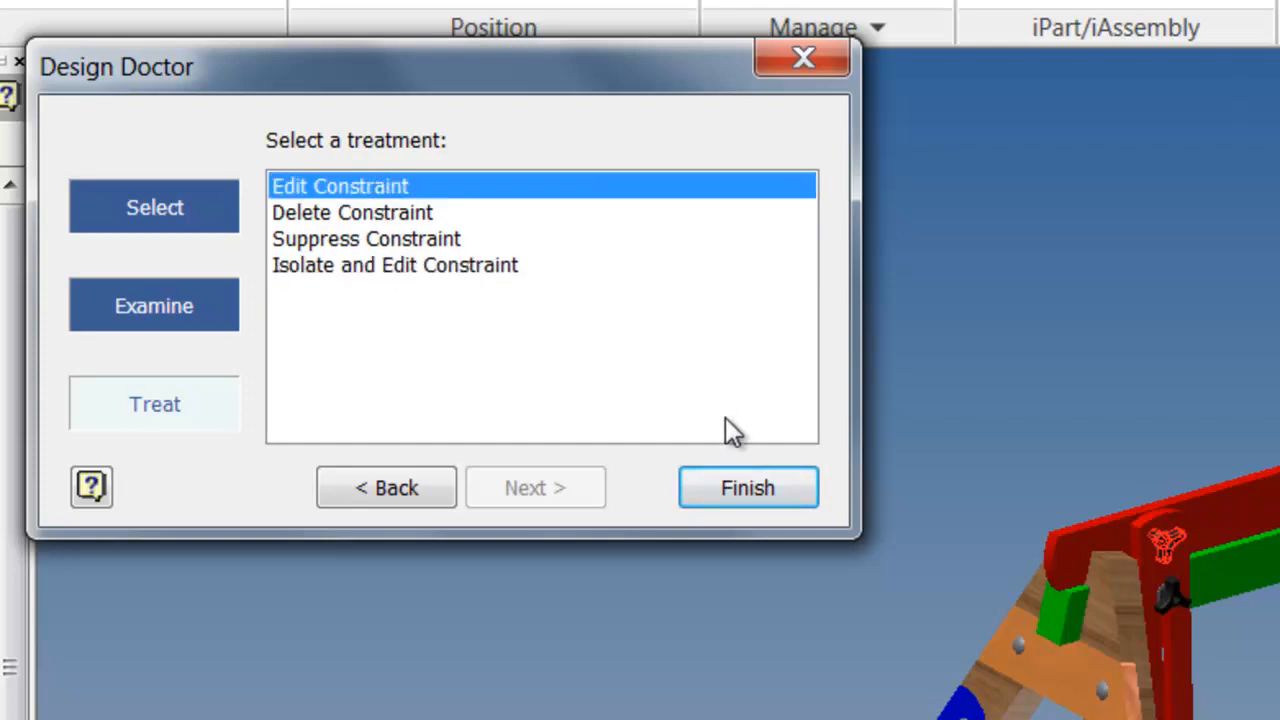
left_click(740, 490)
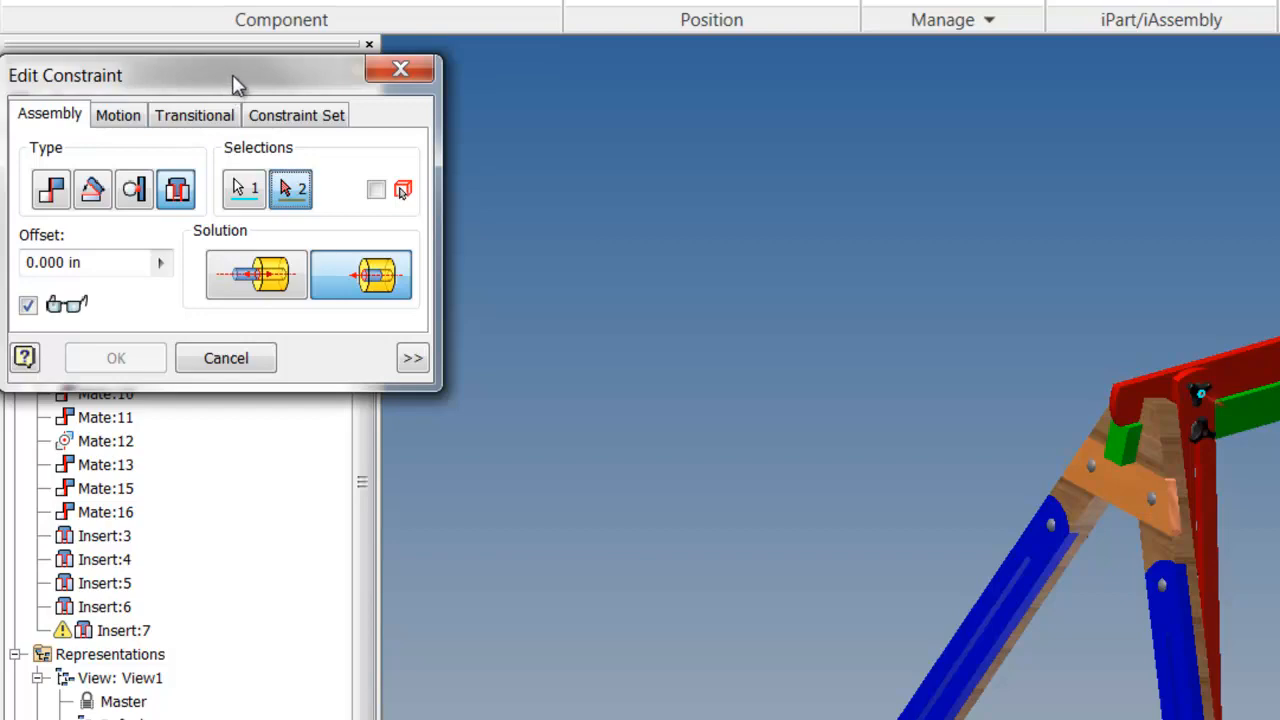
Step: Try to repair the Insert constraint by re-picking its second reference on the washer edge behind the upper knob, using the Opposed solution
left_click_drag(237, 80, 439, 78)
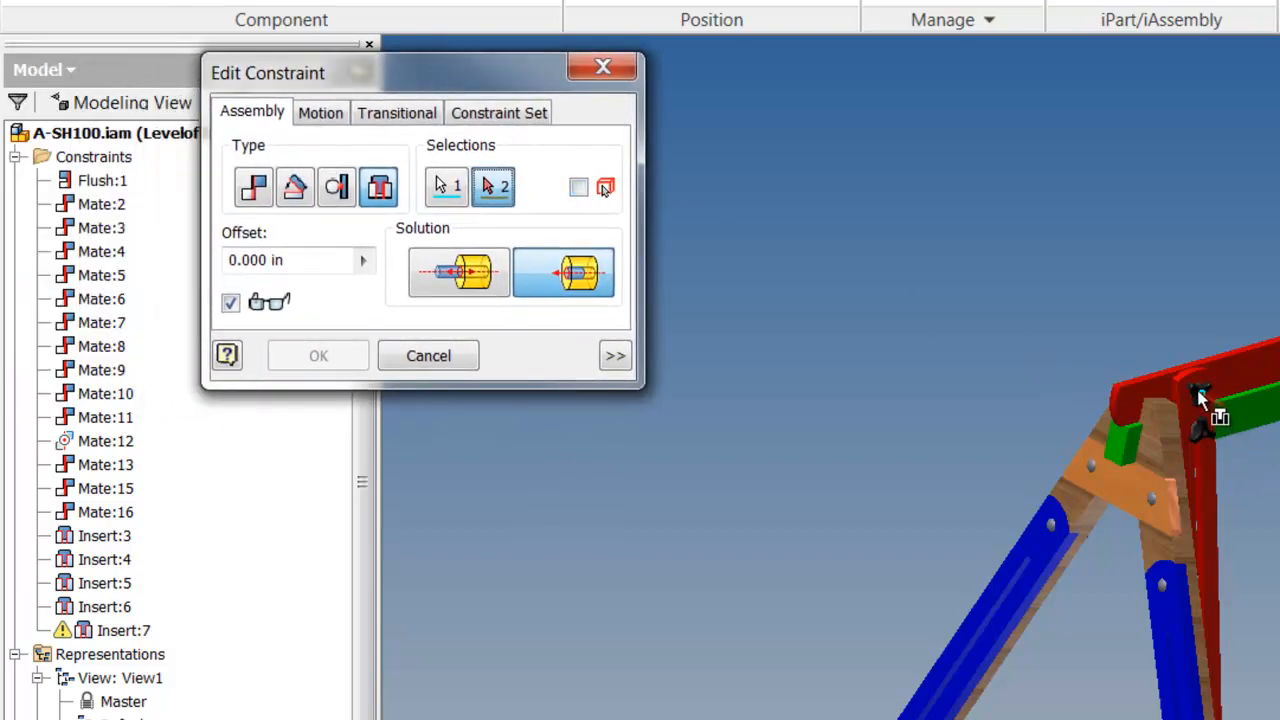
scroll(1212, 418, "up", 5)
scroll(1079, 364, "up", 3)
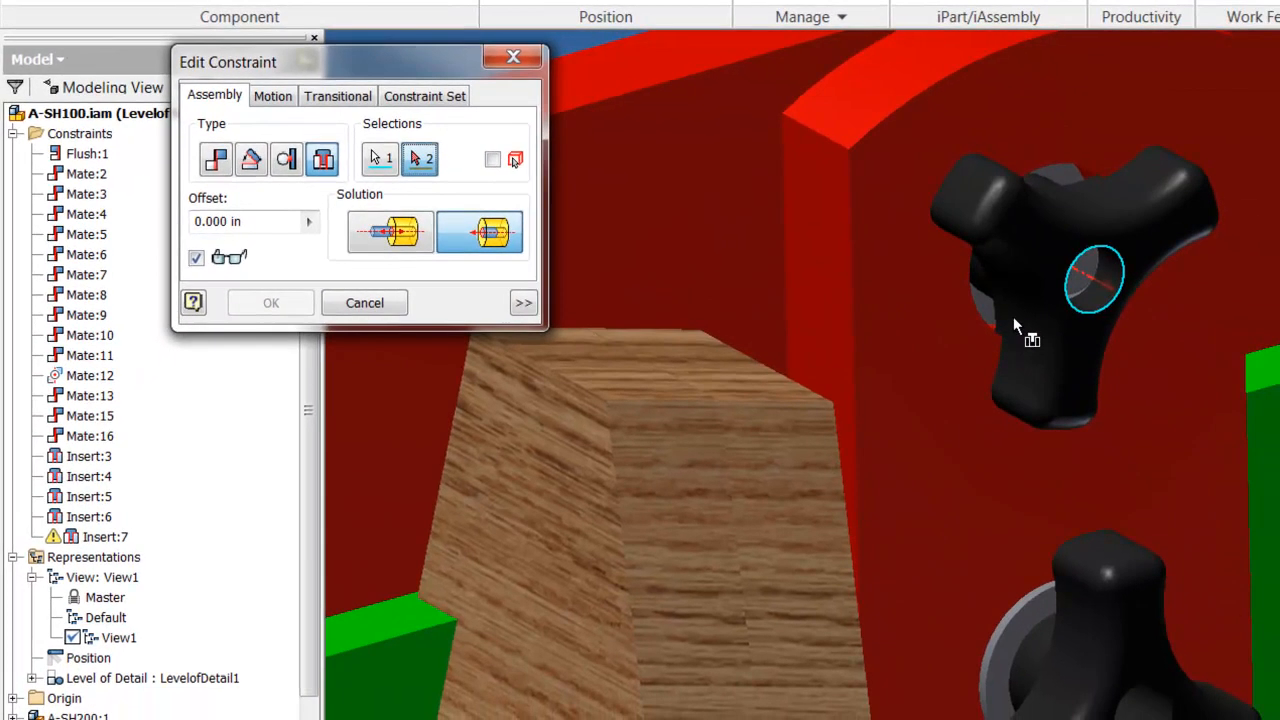
left_click(970, 290)
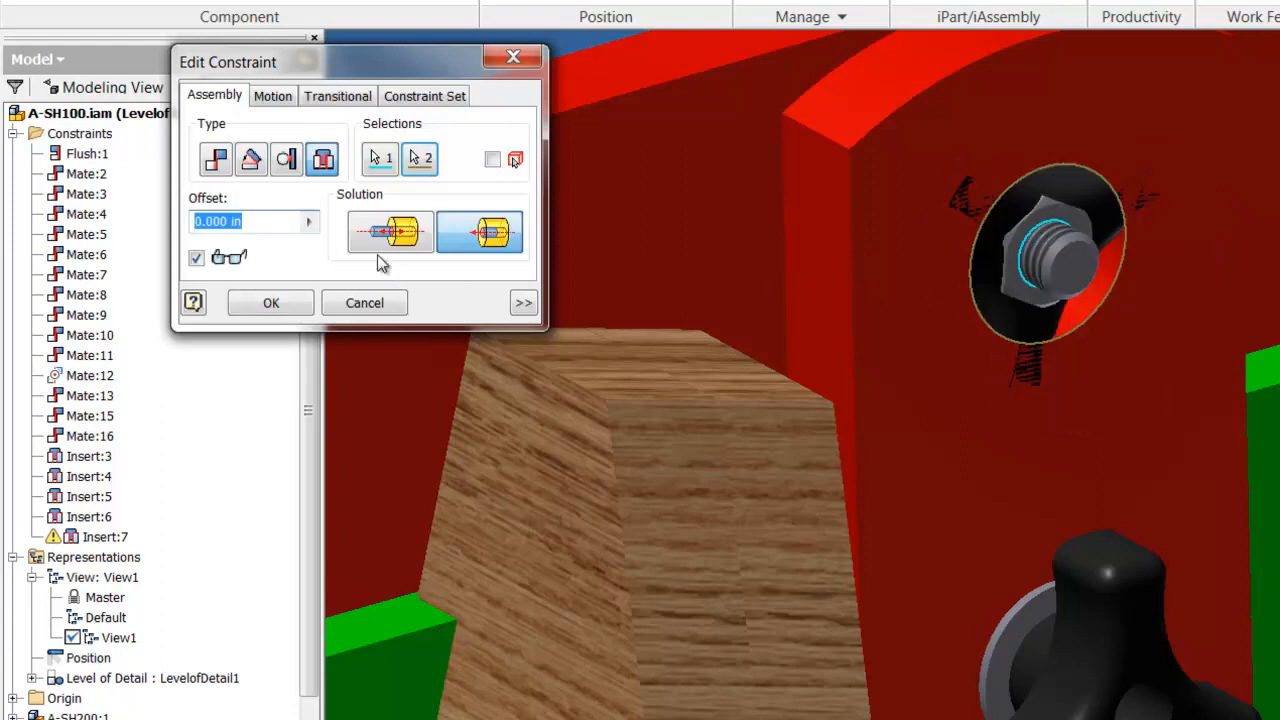
left_click(391, 246)
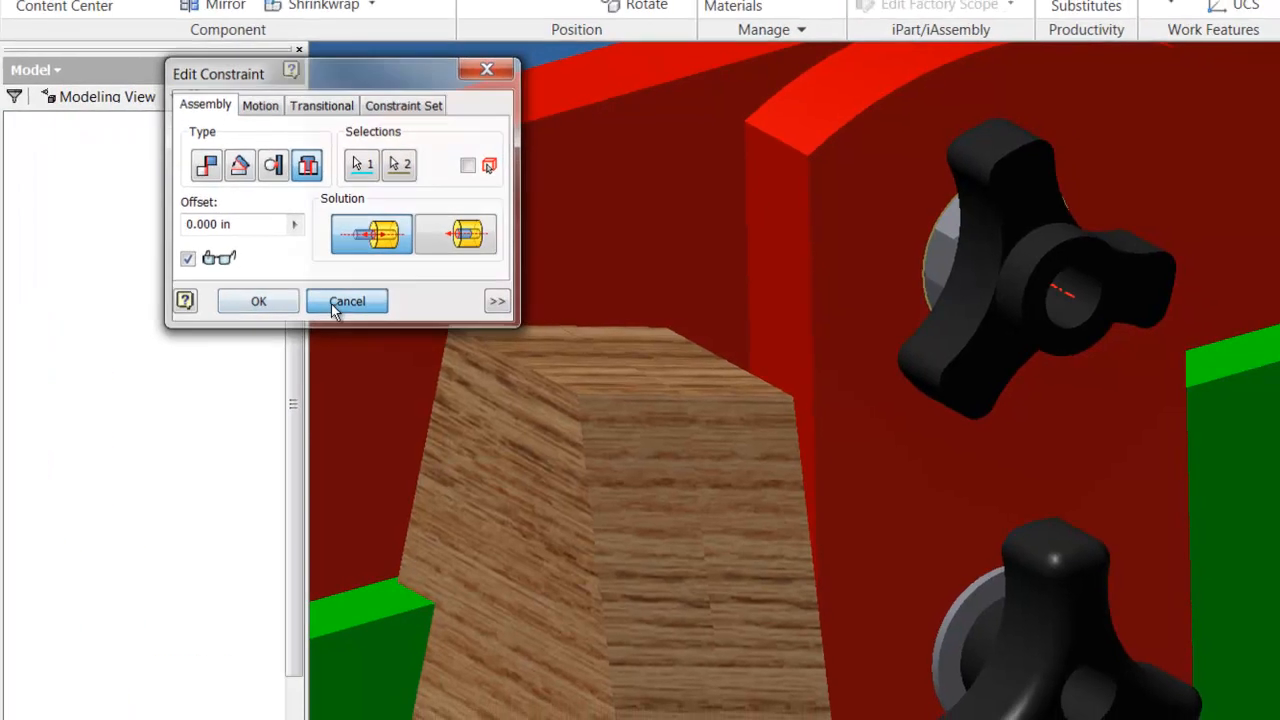
left_click(362, 303)
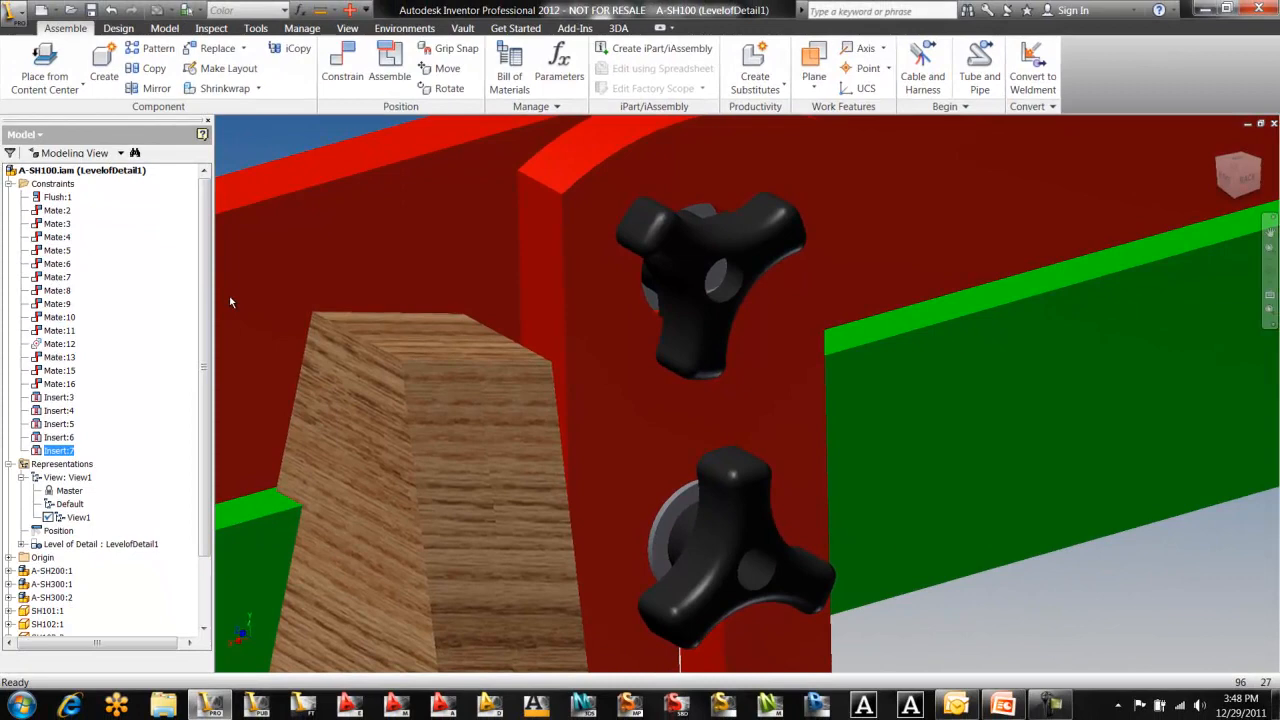
Step: Open part SH201:1 from the A-SH200:1 subassembly in its own window
mouse_move(230, 302)
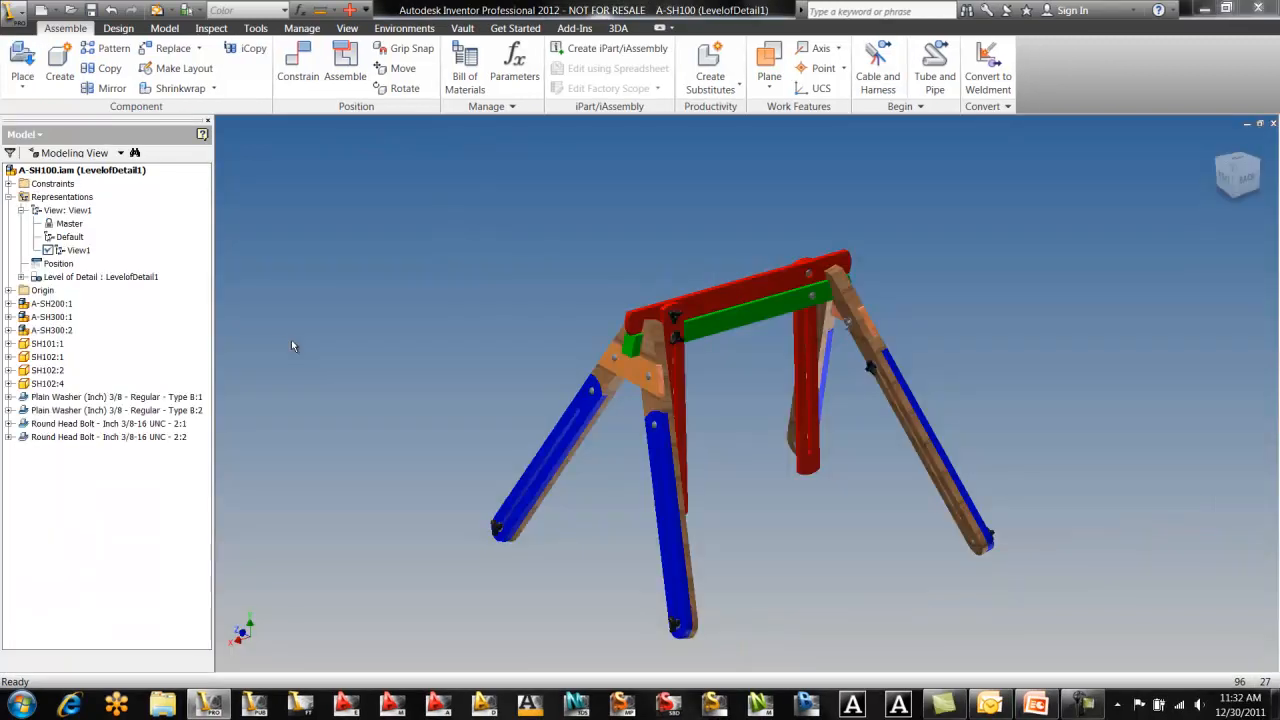
left_click(9, 304)
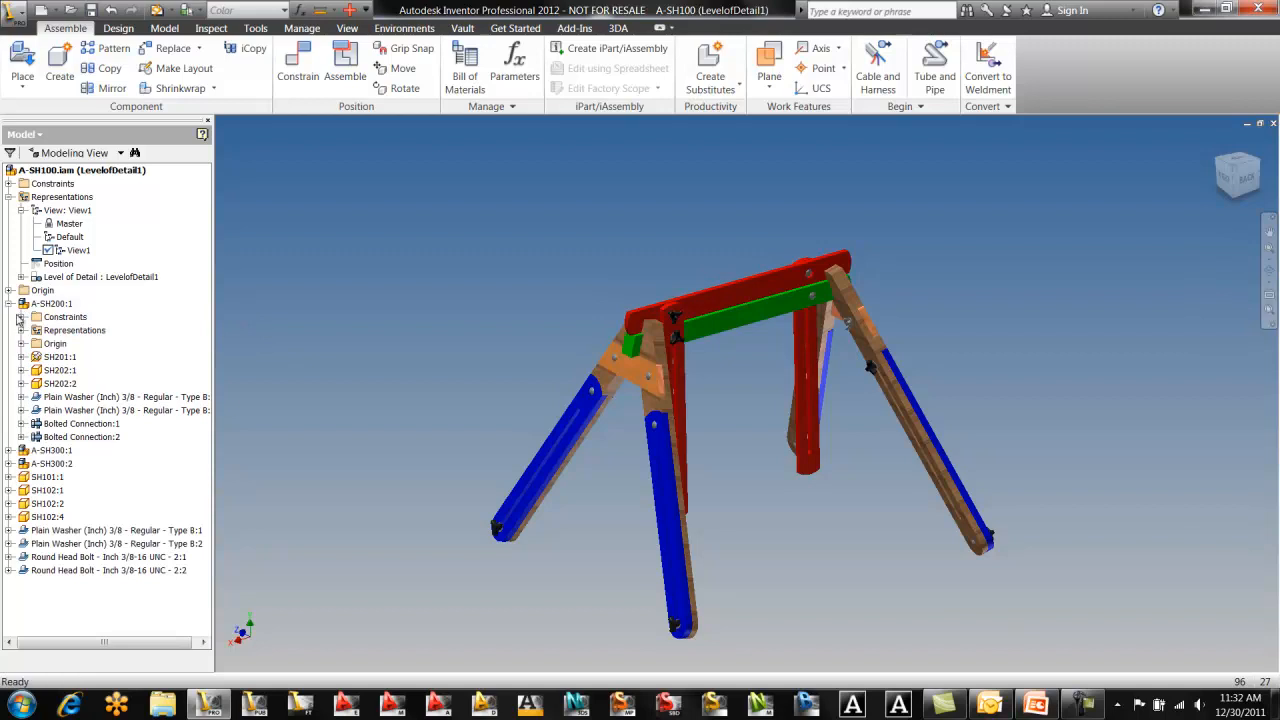
right_click(52, 357)
left_click(79, 389)
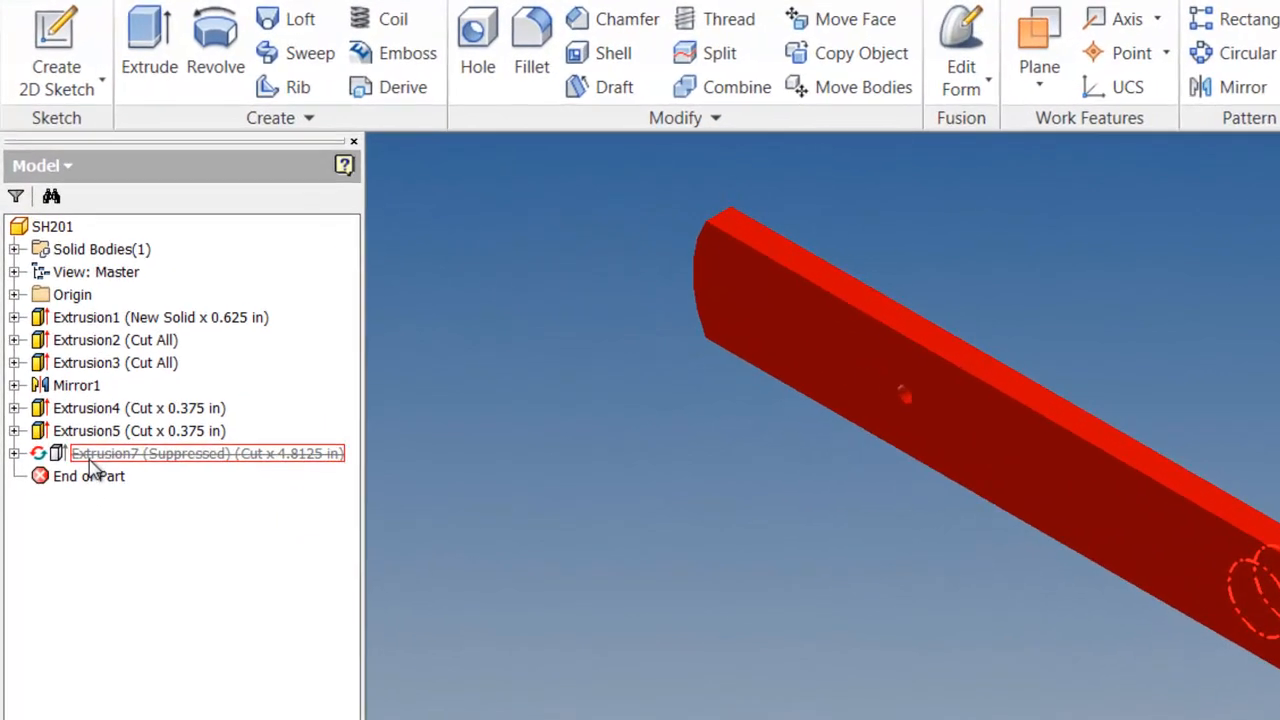
Step: Unsuppress the Extrusion7 cut in SH201 and accept the update despite its build error
right_click(61, 347)
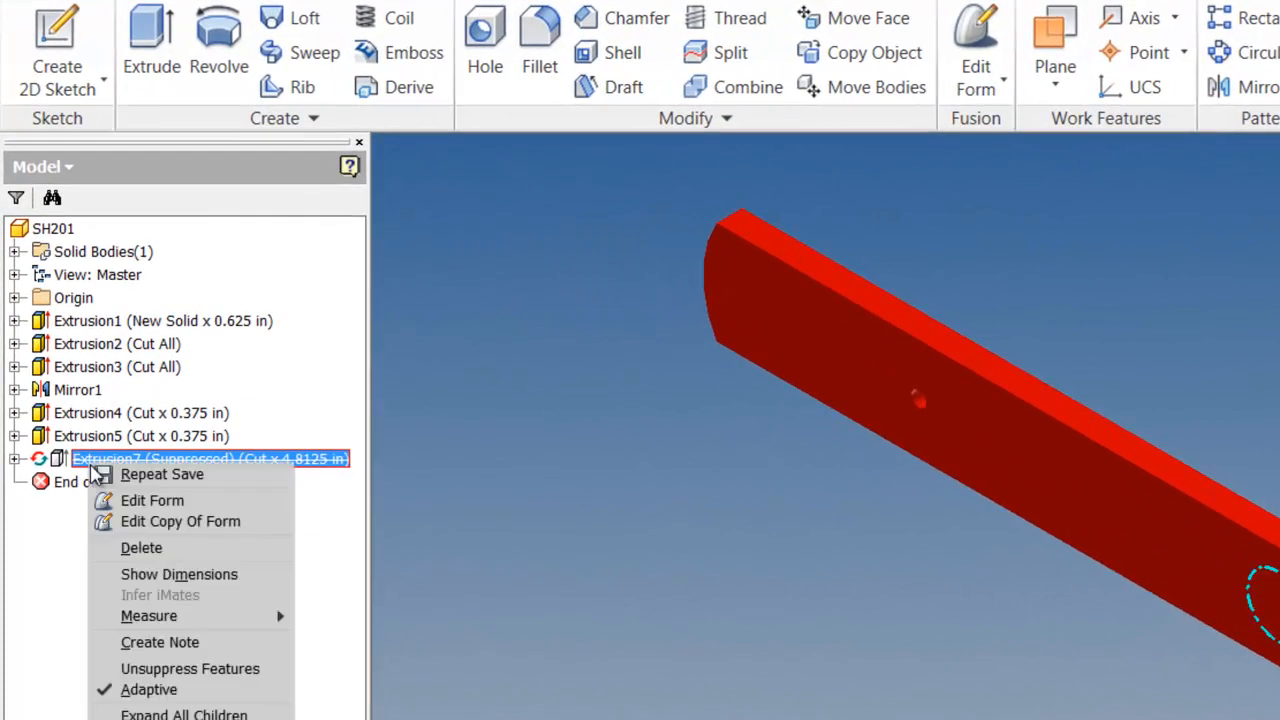
left_click(190, 670)
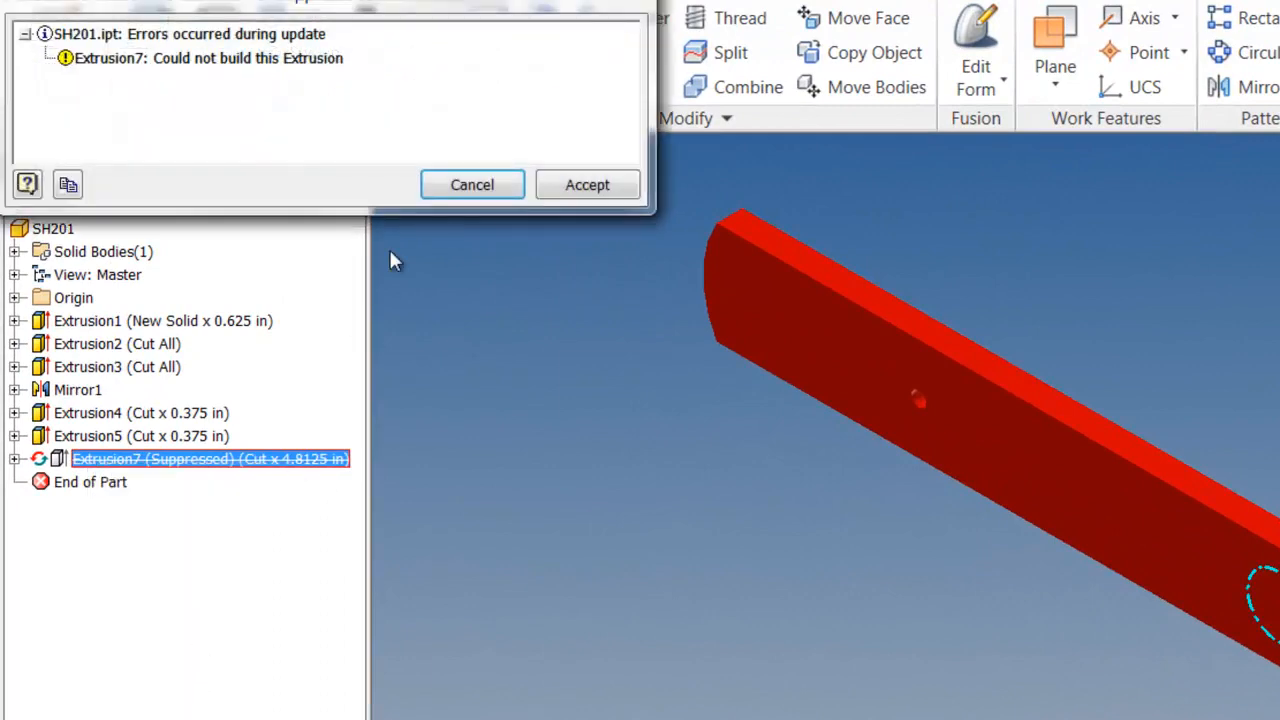
left_click(600, 188)
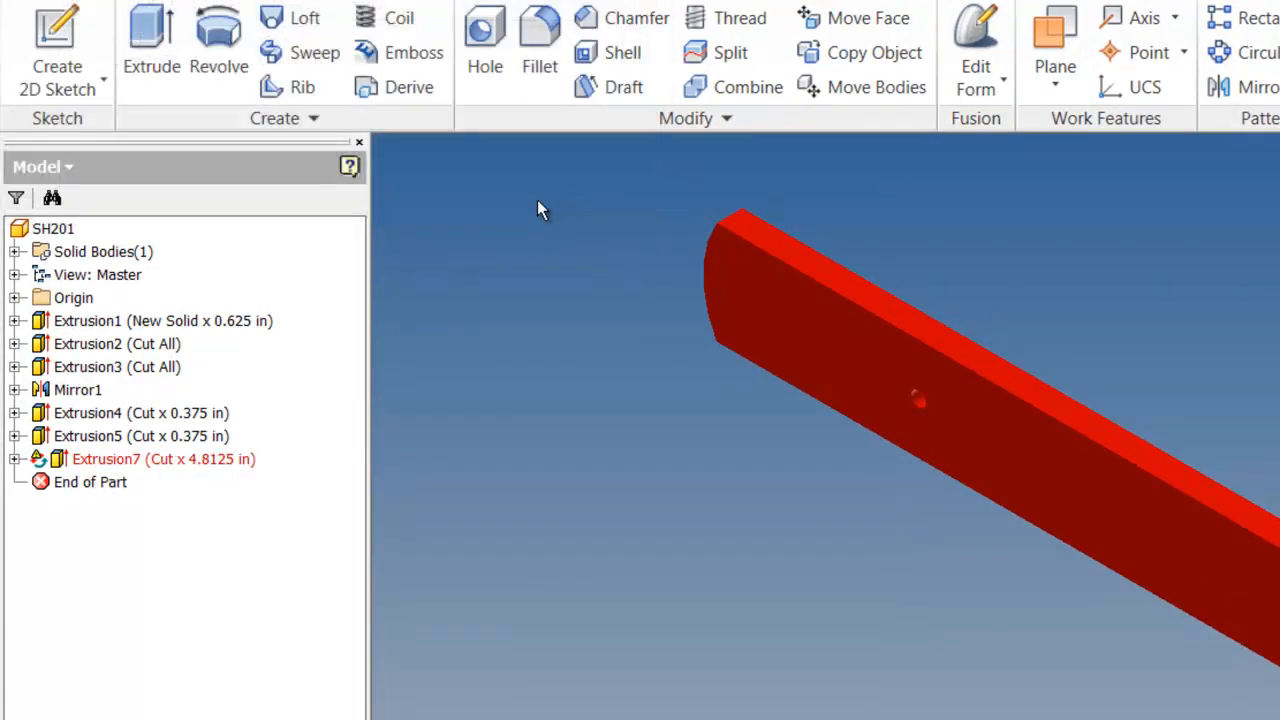
Step: Redefine Extrusion7's Sketch7 onto the wide front face of the red board
left_click(14, 459)
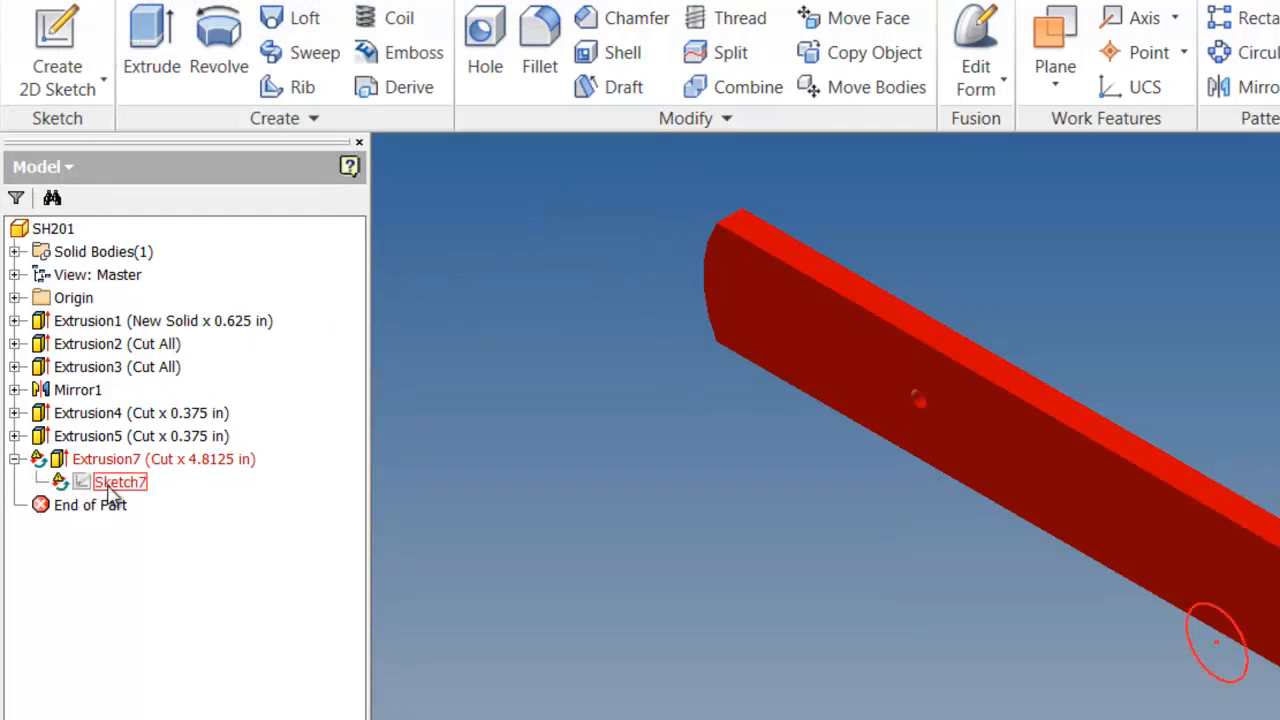
right_click(116, 483)
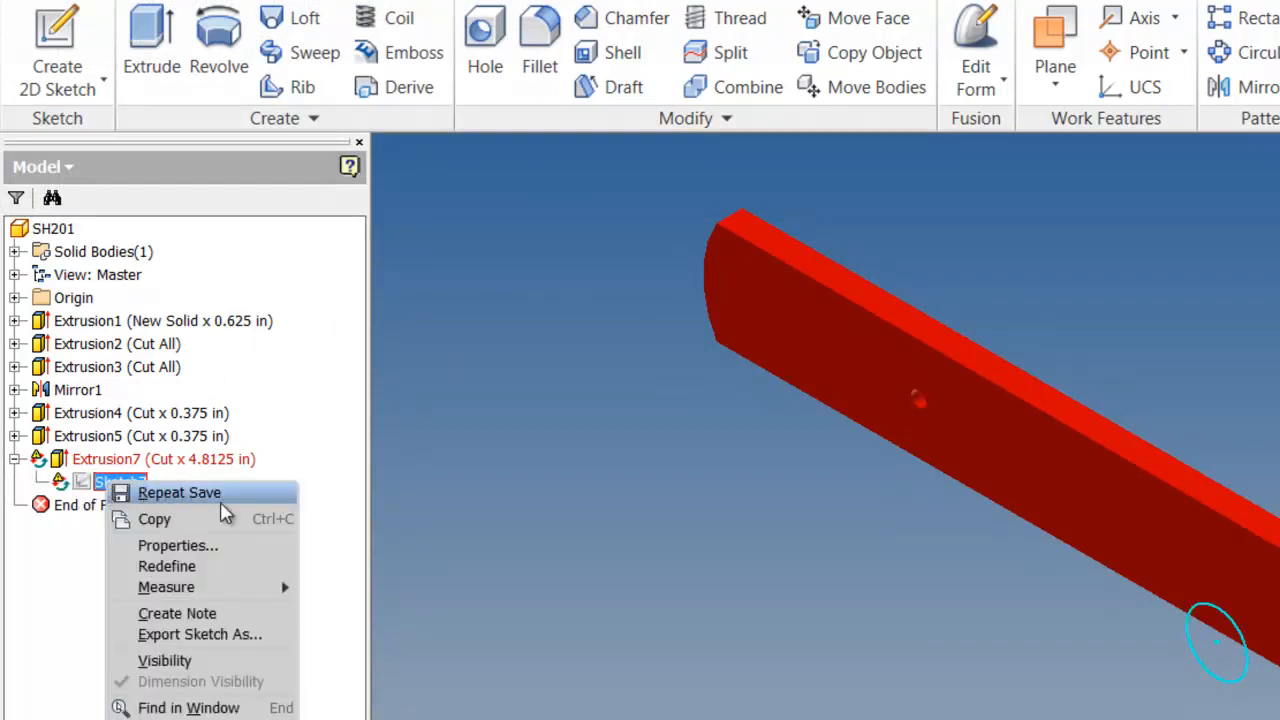
left_click(175, 566)
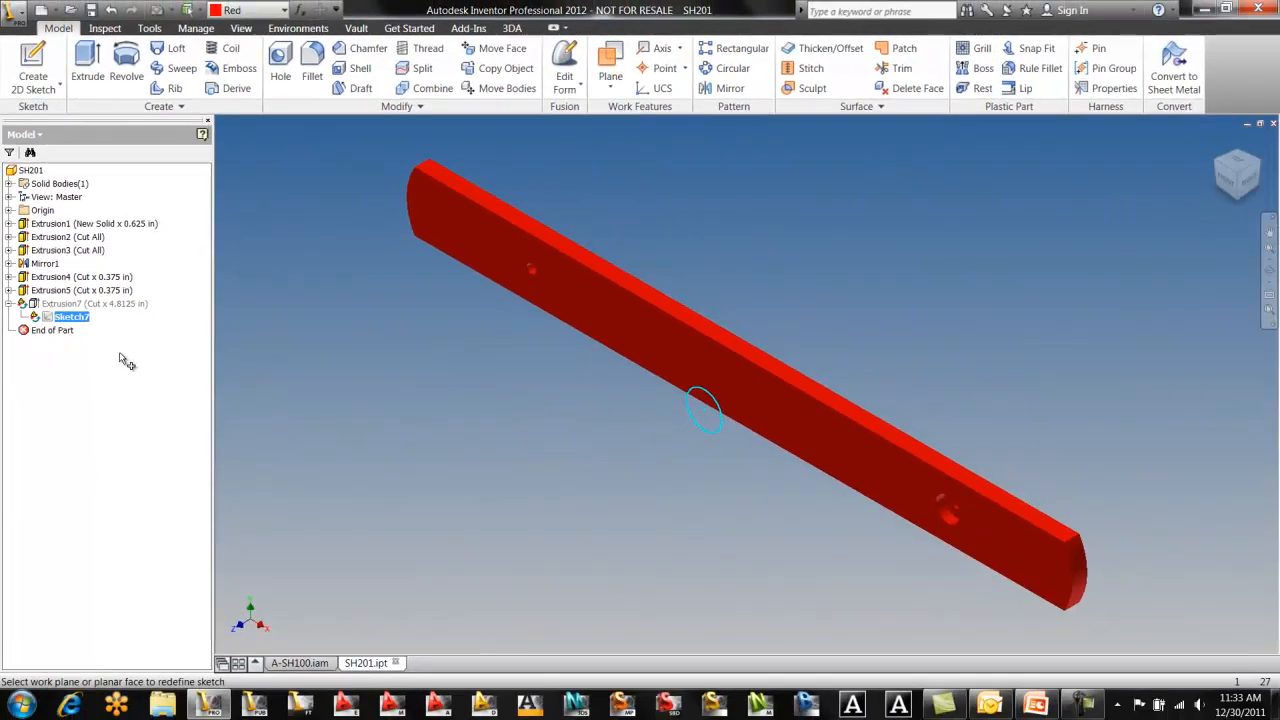
left_click(652, 326)
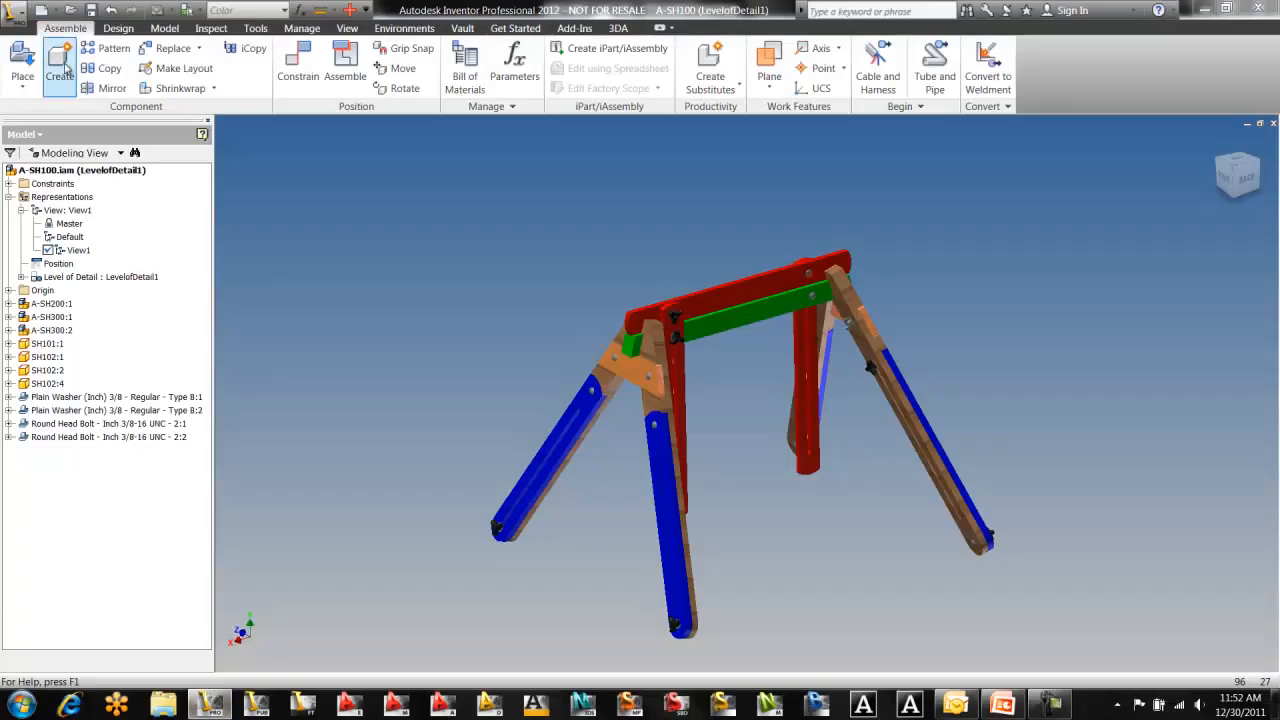
Step: Open part SH101 from the assembly and fillet three long edges of the green beam with a 1.125 in radius
right_click(59, 346)
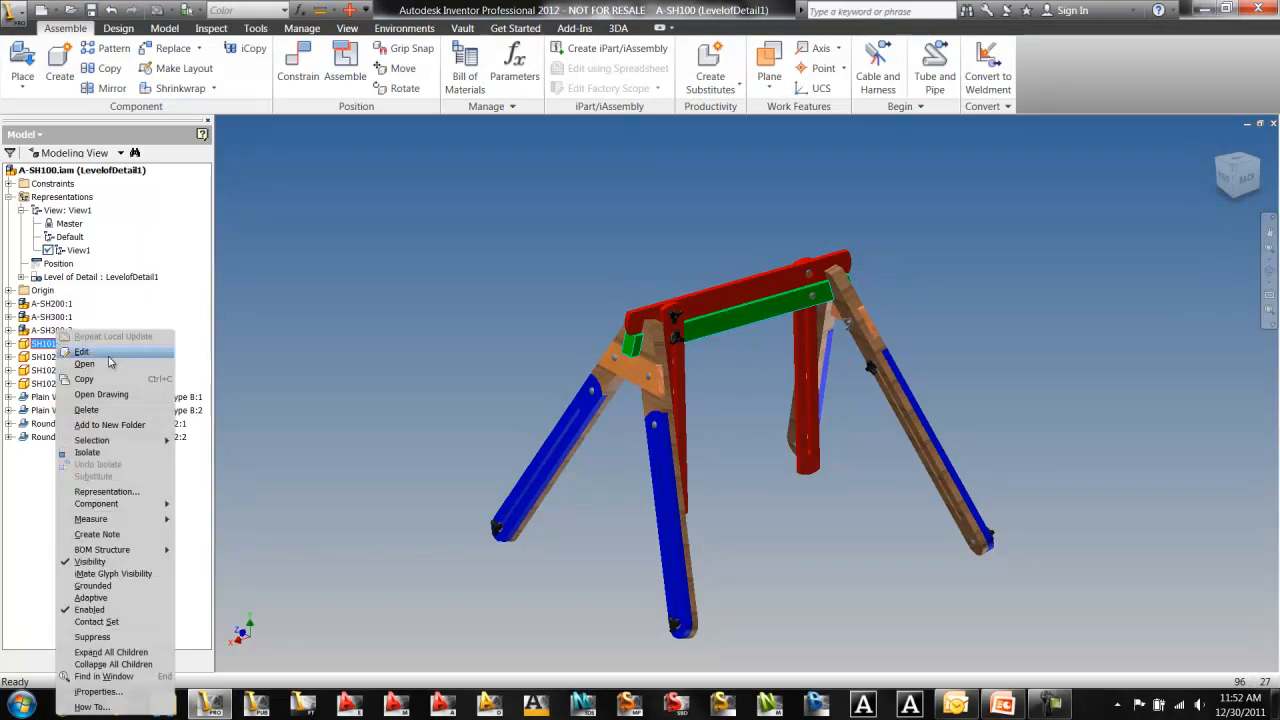
left_click(84, 364)
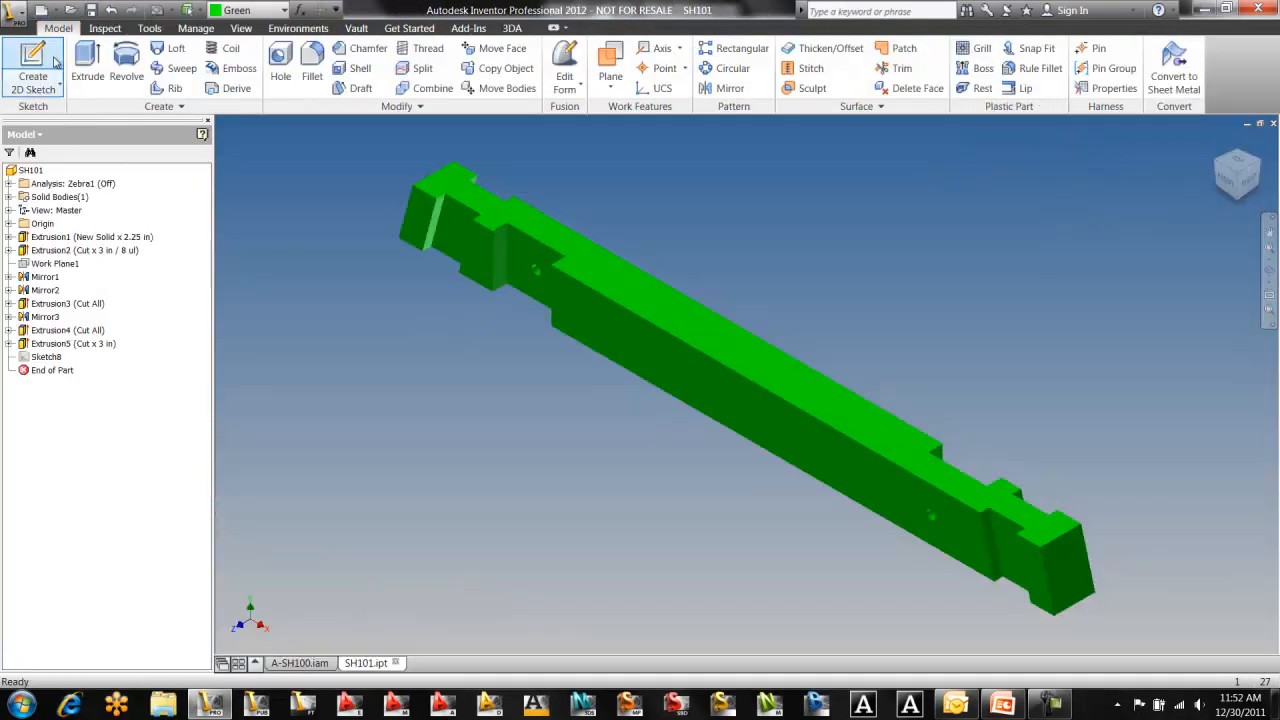
left_click(312, 68)
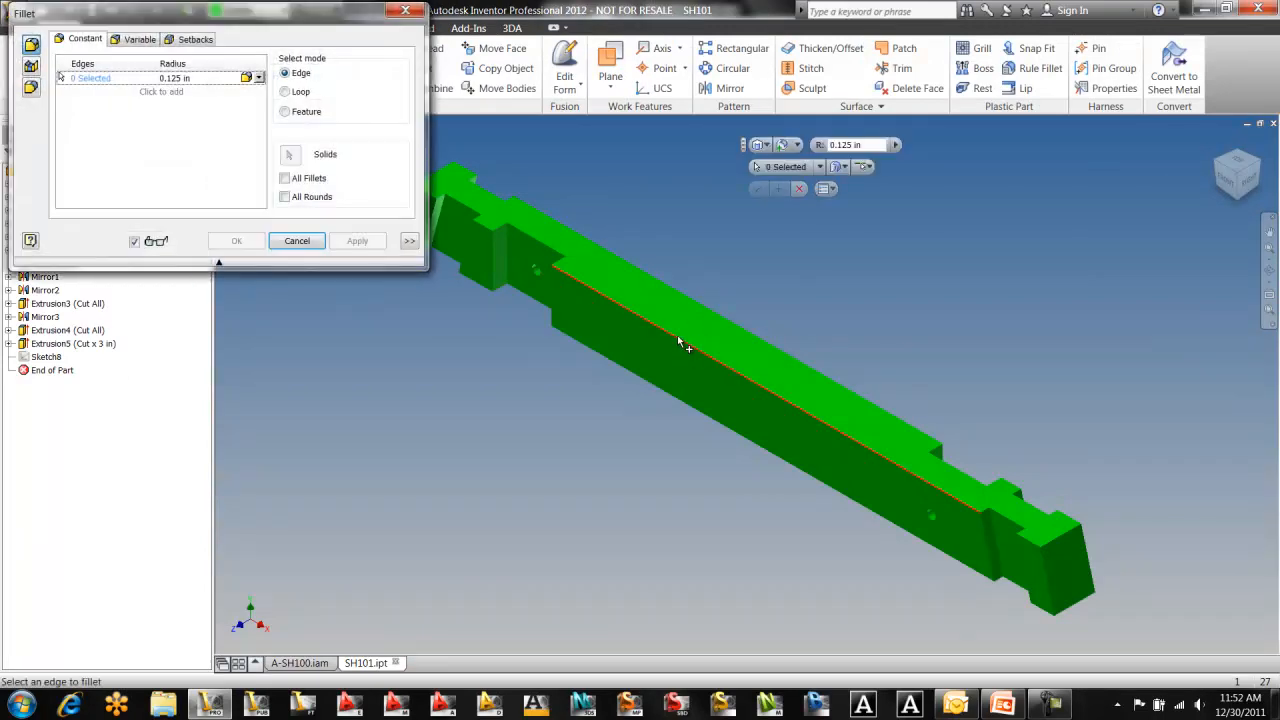
left_click(678, 340)
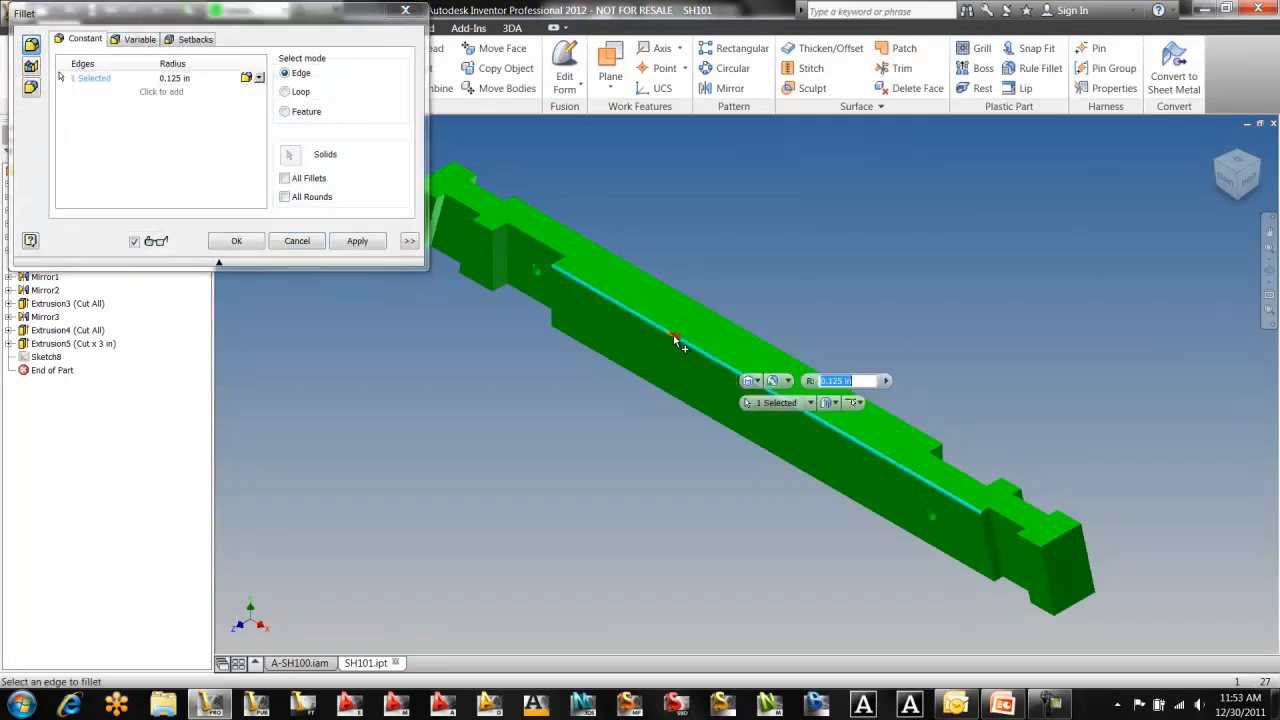
type("1.125")
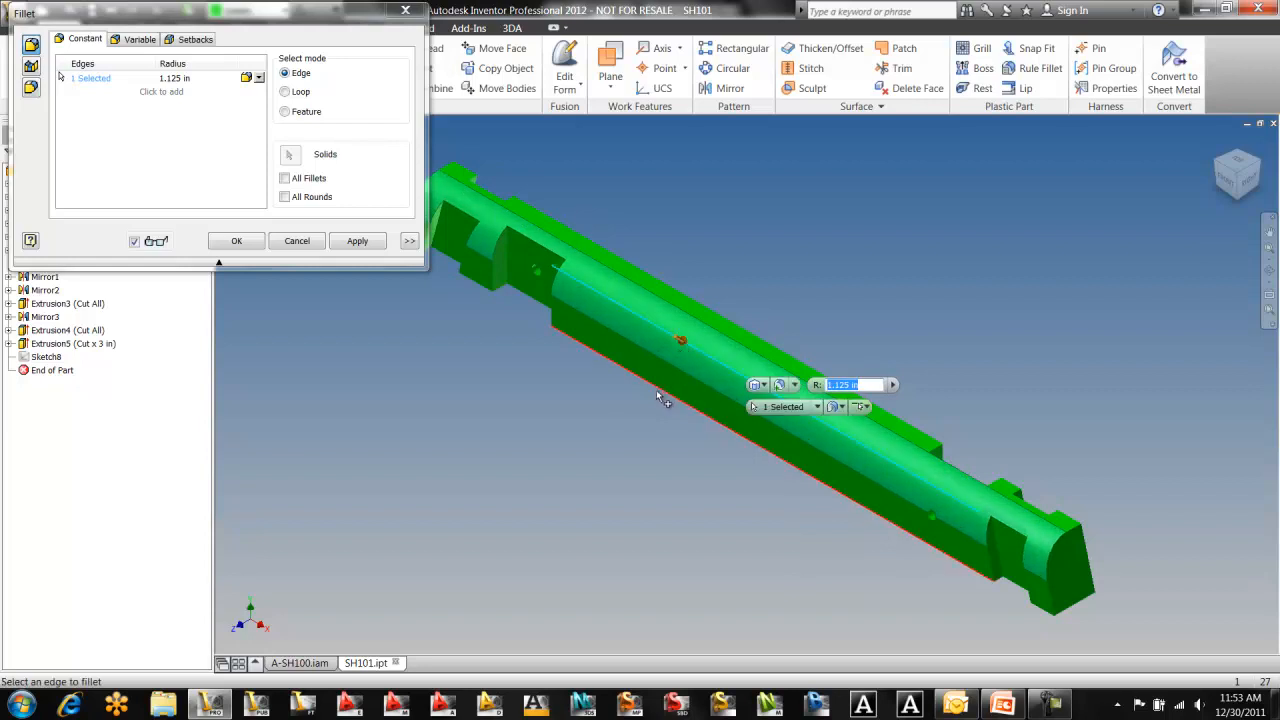
left_click(657, 391)
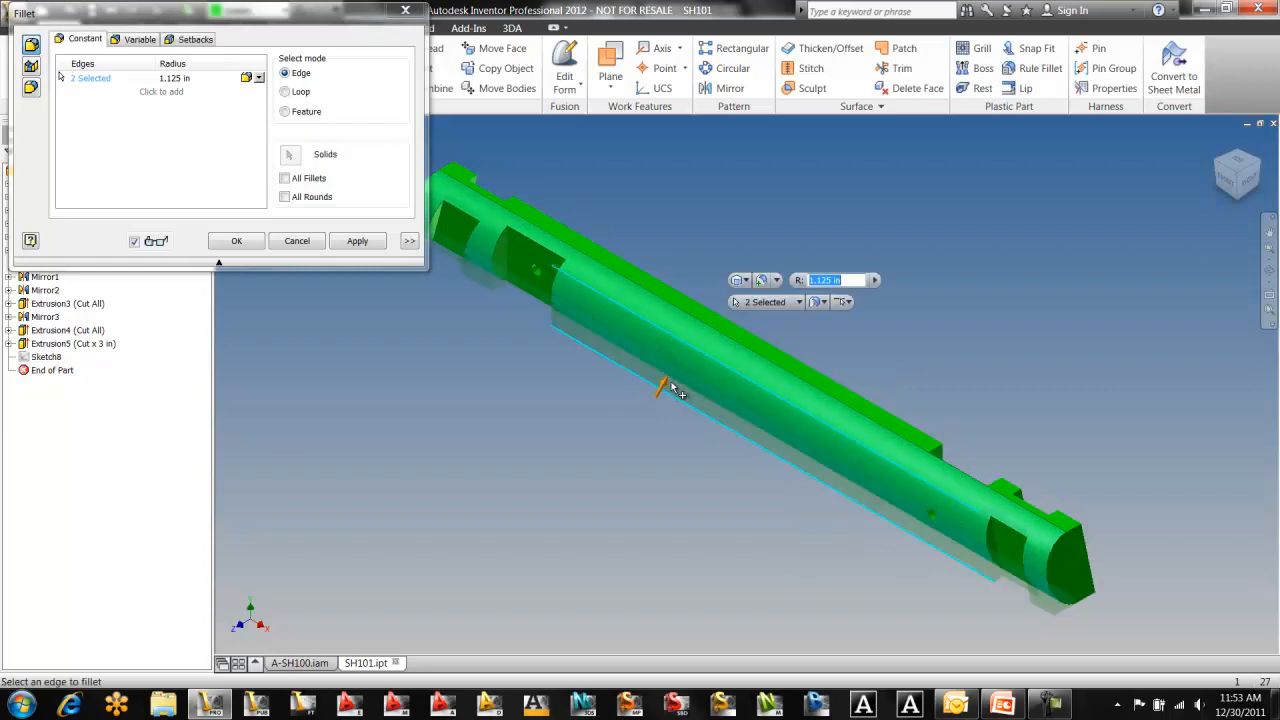
left_click(684, 305)
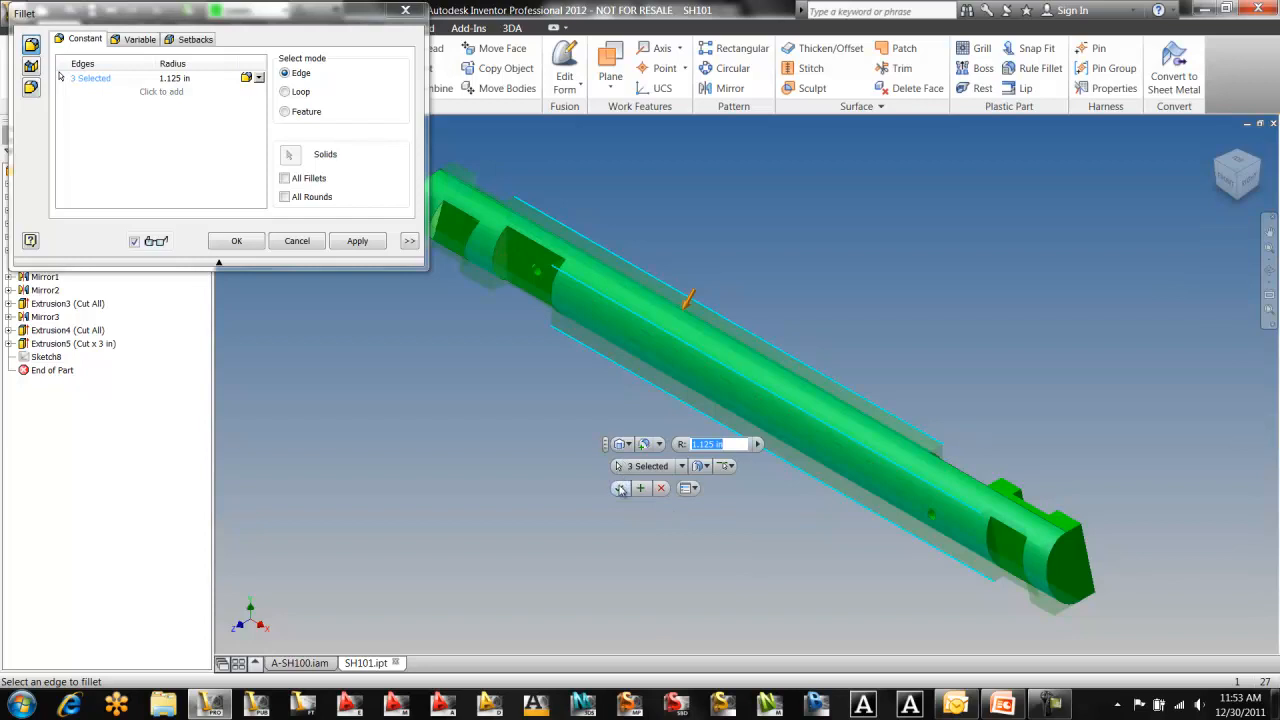
left_click(619, 487)
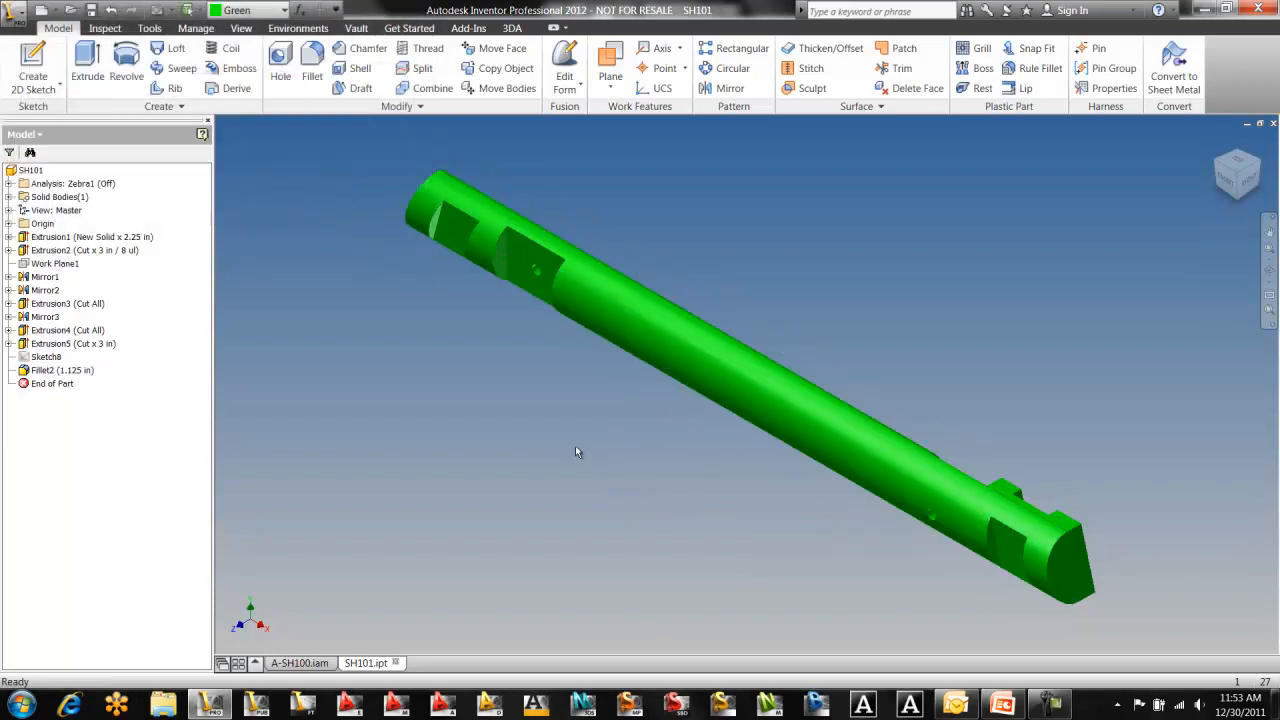
Step: Save a copy of the filleted part to the Desktop as SH101 in Autodesk Inventor Parts (*.ipt) format
left_click(14, 14)
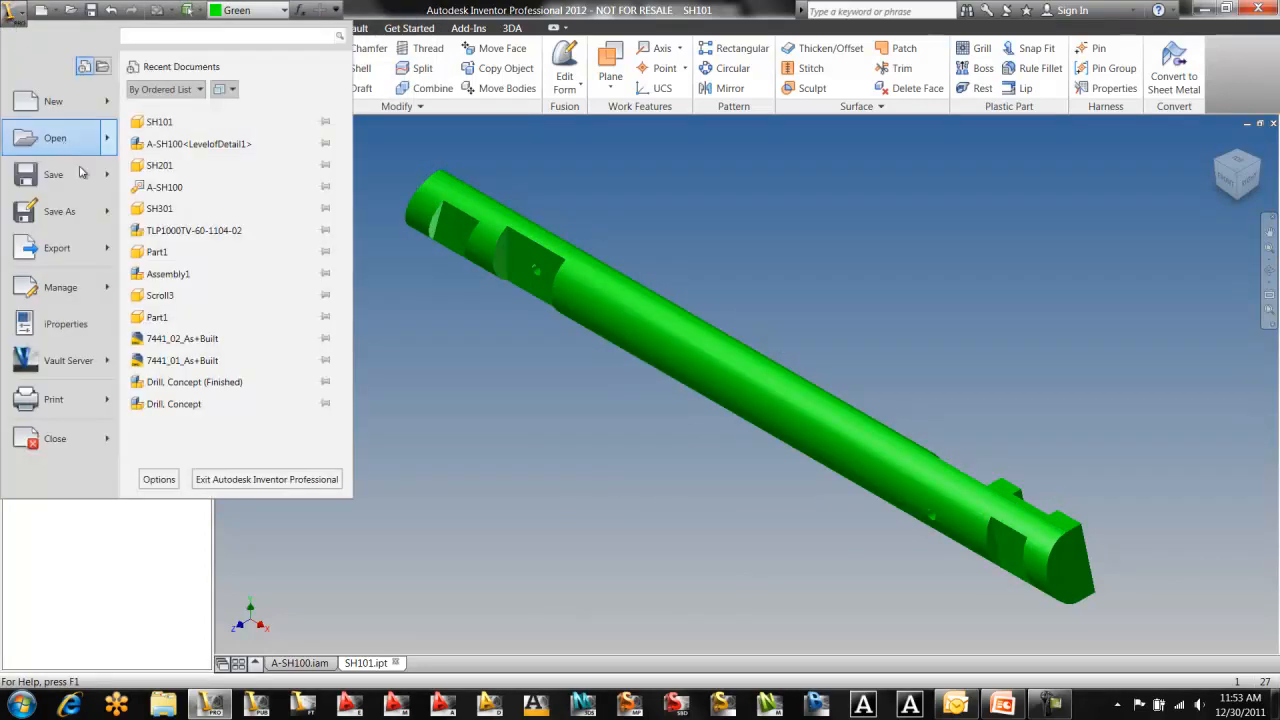
mouse_move(106, 218)
left_click(203, 177)
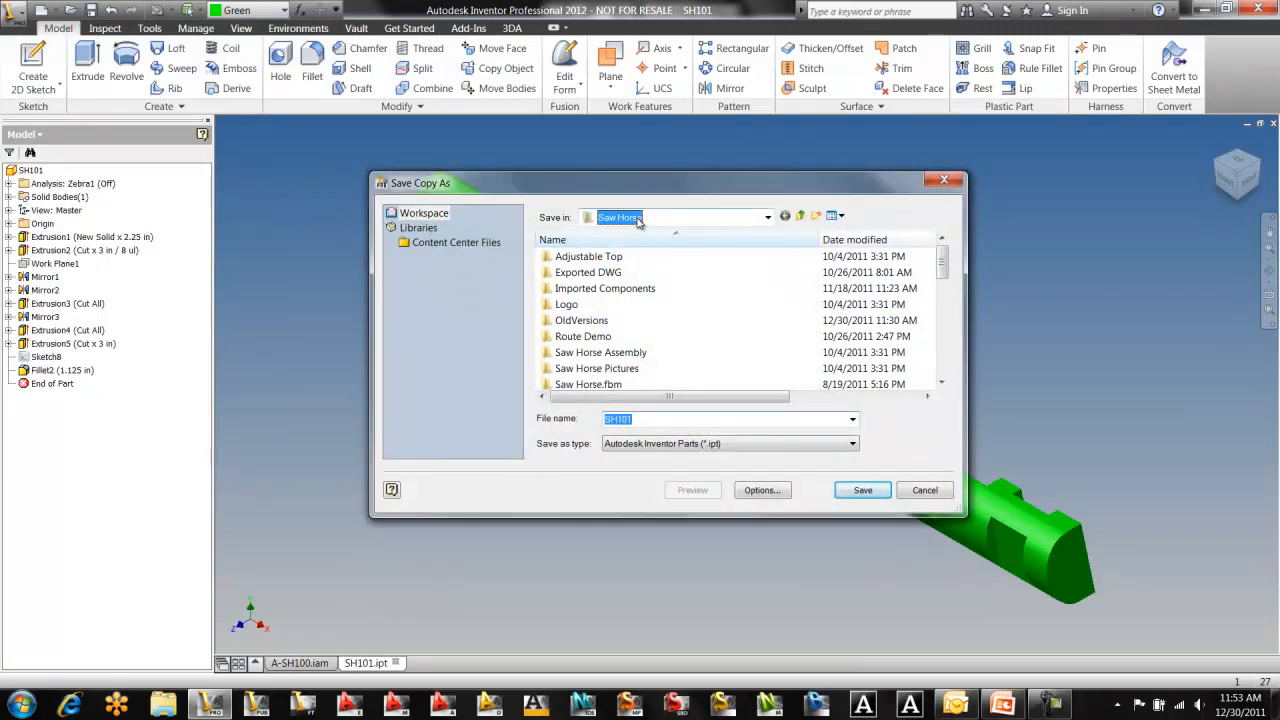
left_click(639, 218)
left_click(615, 247)
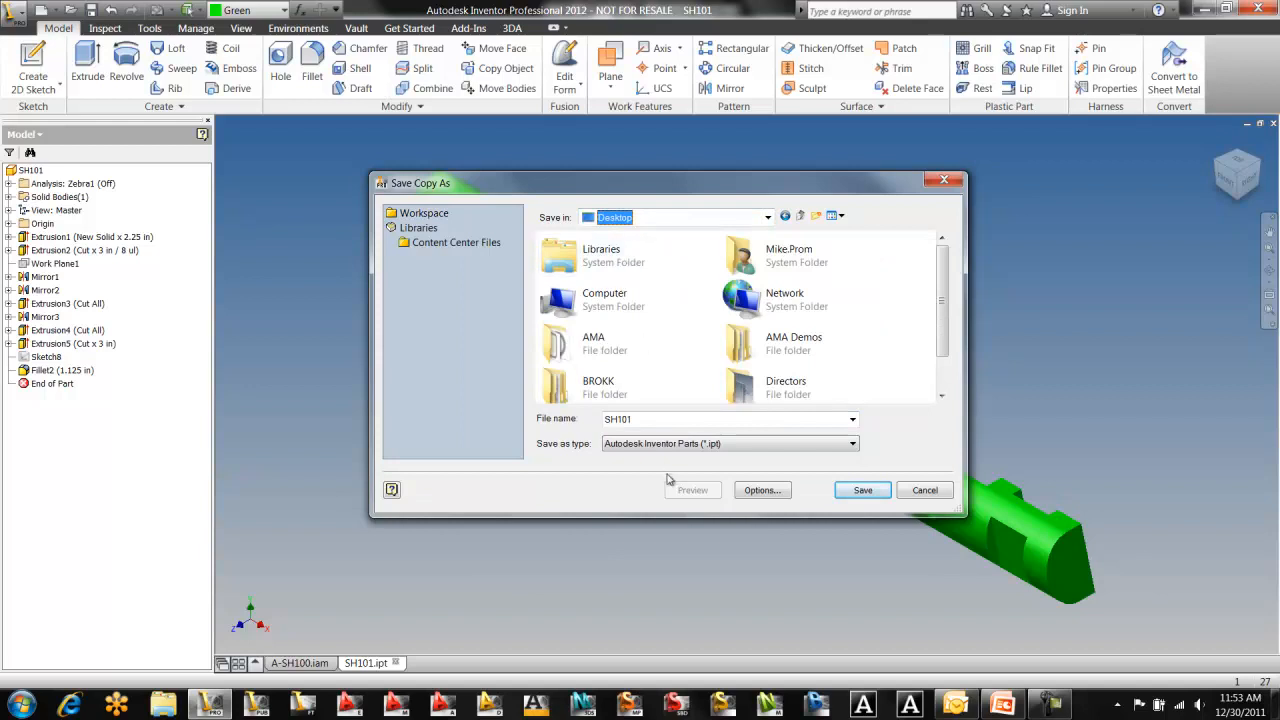
left_click(866, 494)
key("Return")
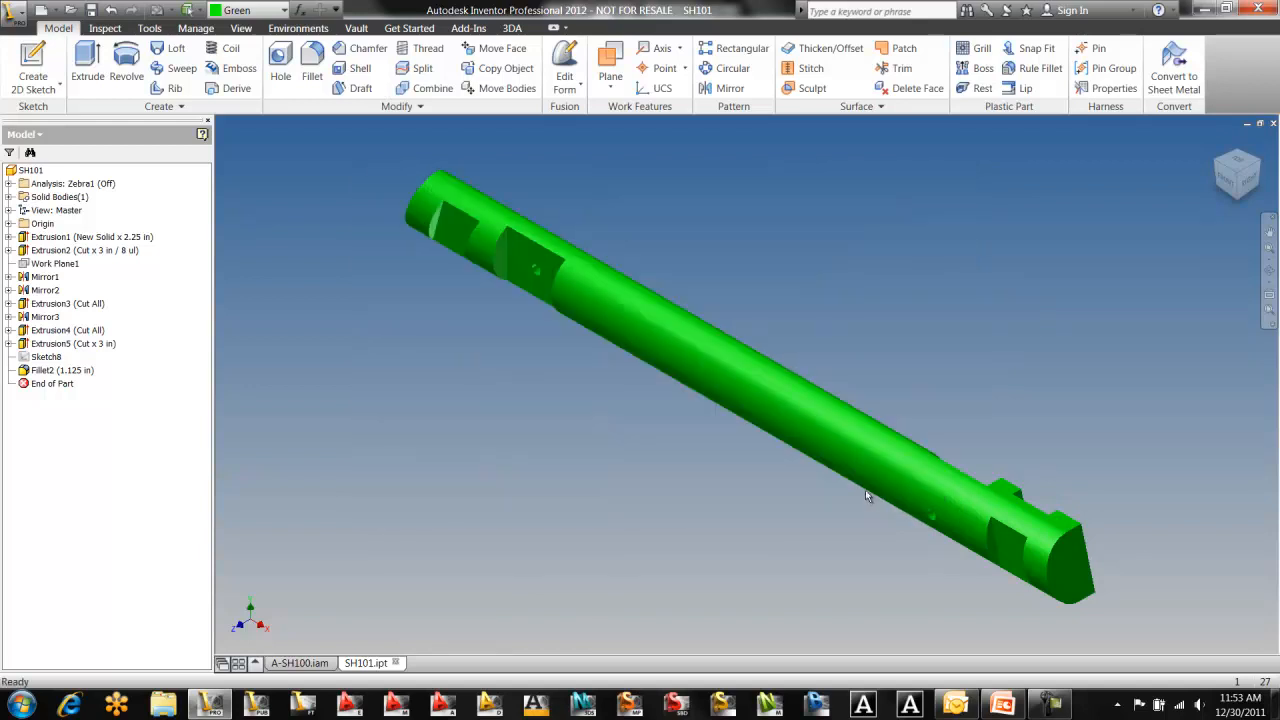
Step: Roll SH101 back to before Extrusion1 and save a copy to the Desktop as SH101b, accepting the location outside the active project
left_click_drag(62, 386, 47, 236)
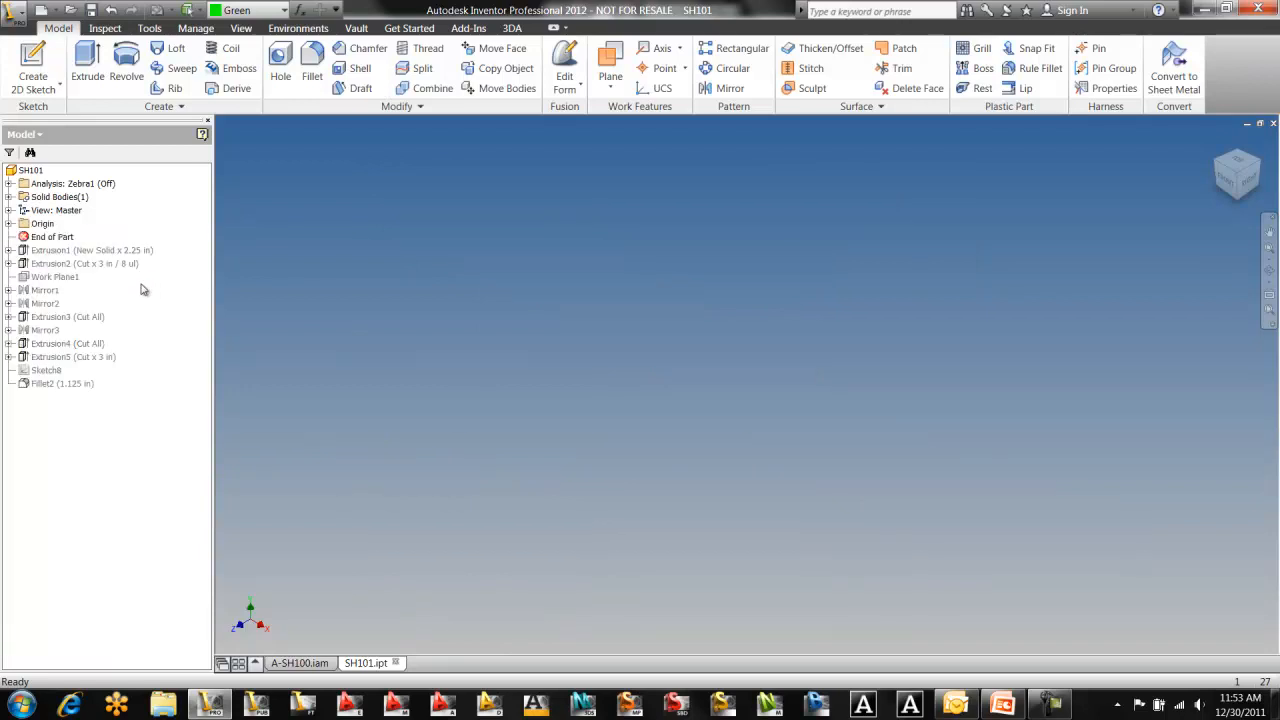
left_click(10, 18)
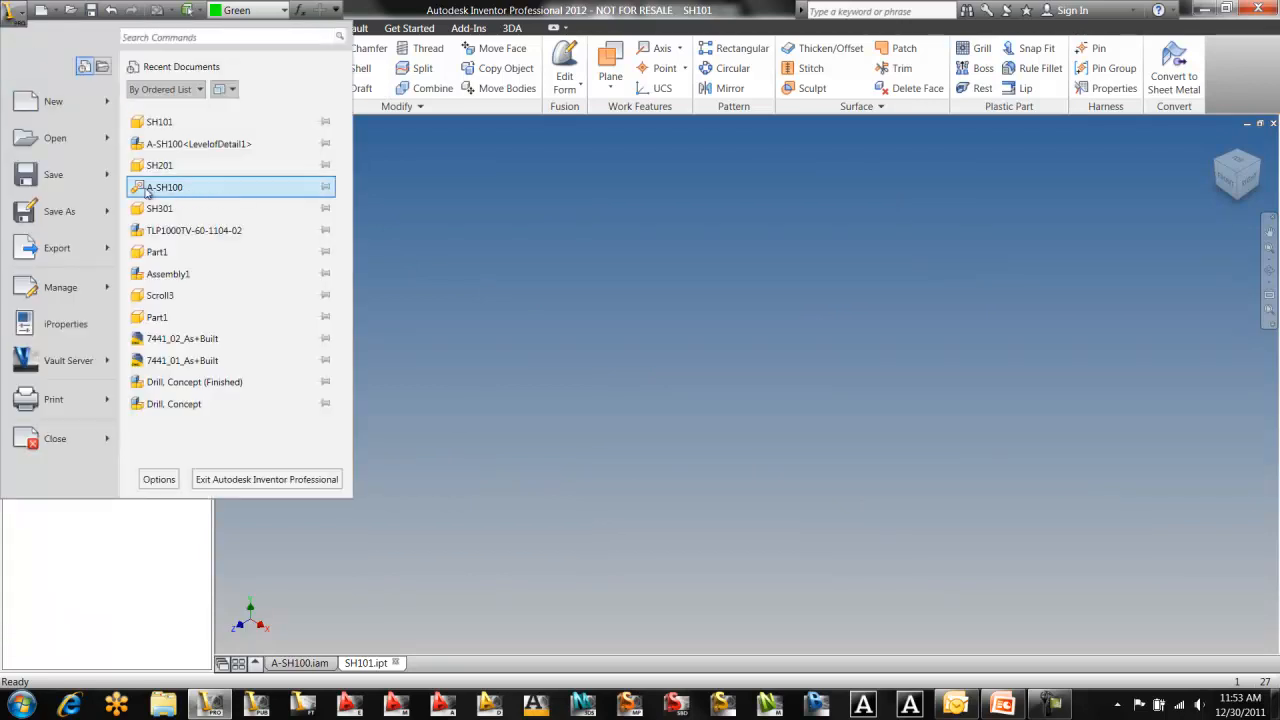
mouse_move(108, 210)
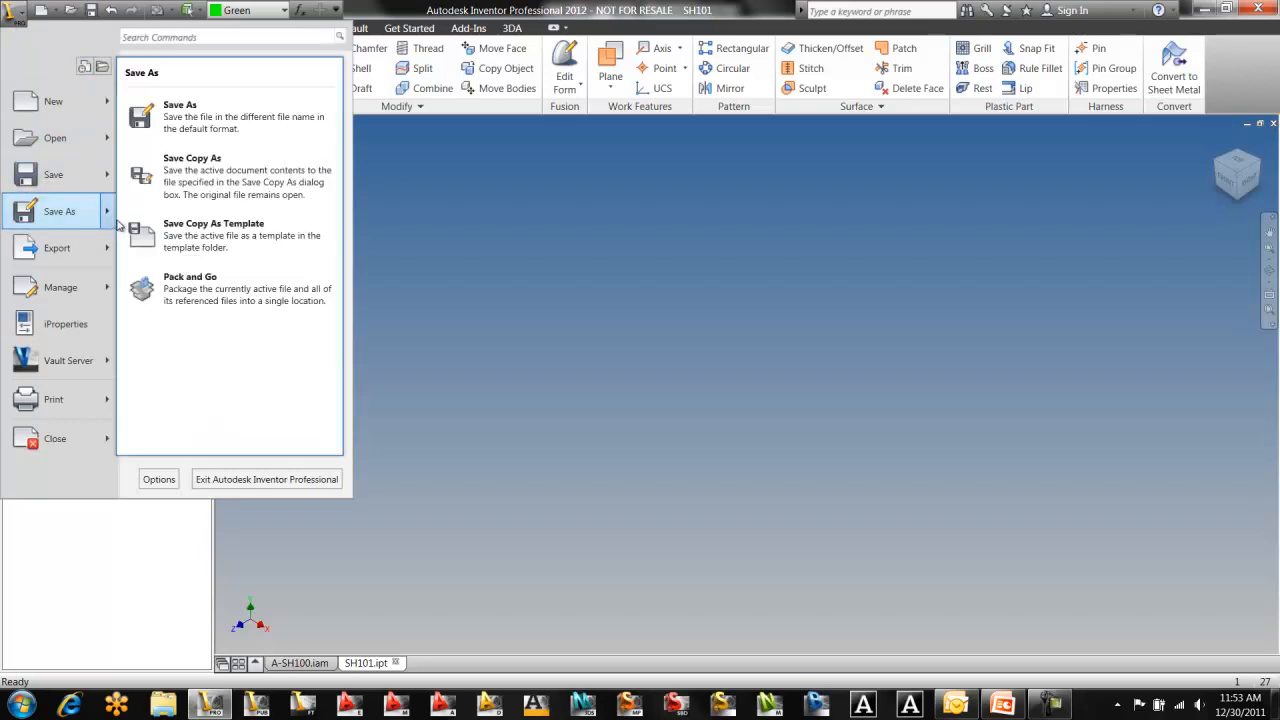
left_click(185, 165)
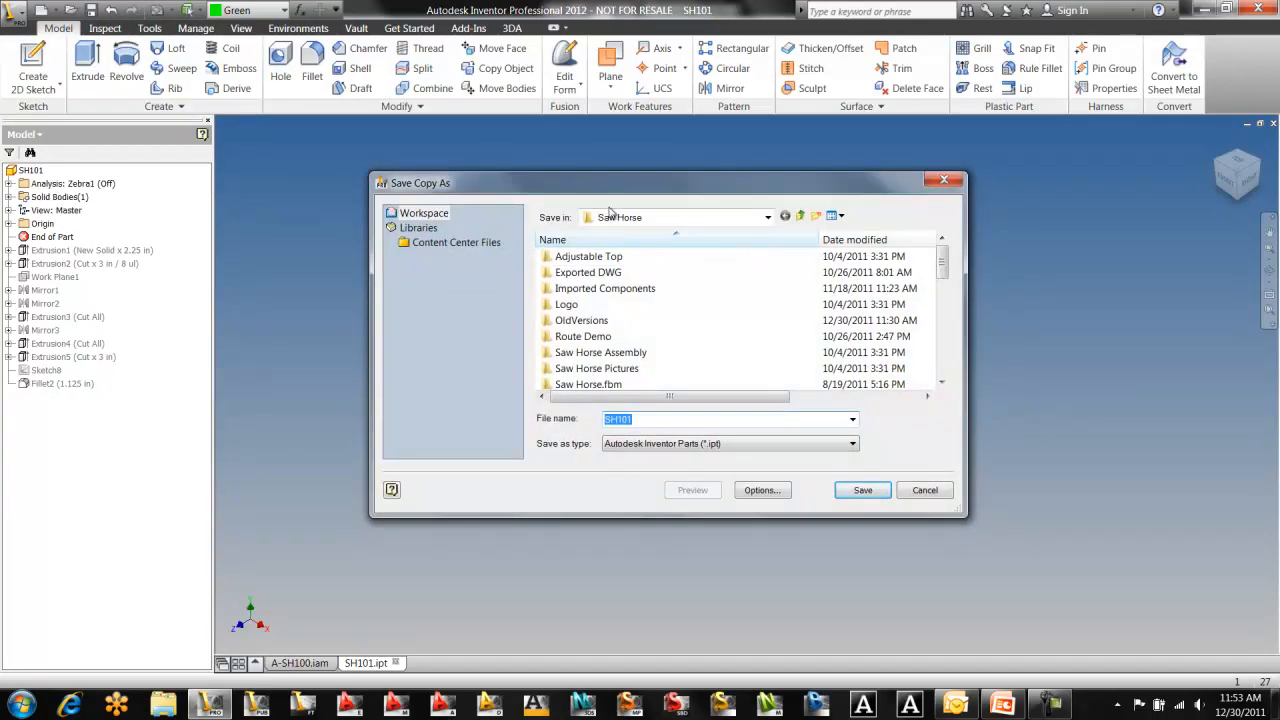
left_click(614, 216)
left_click(612, 248)
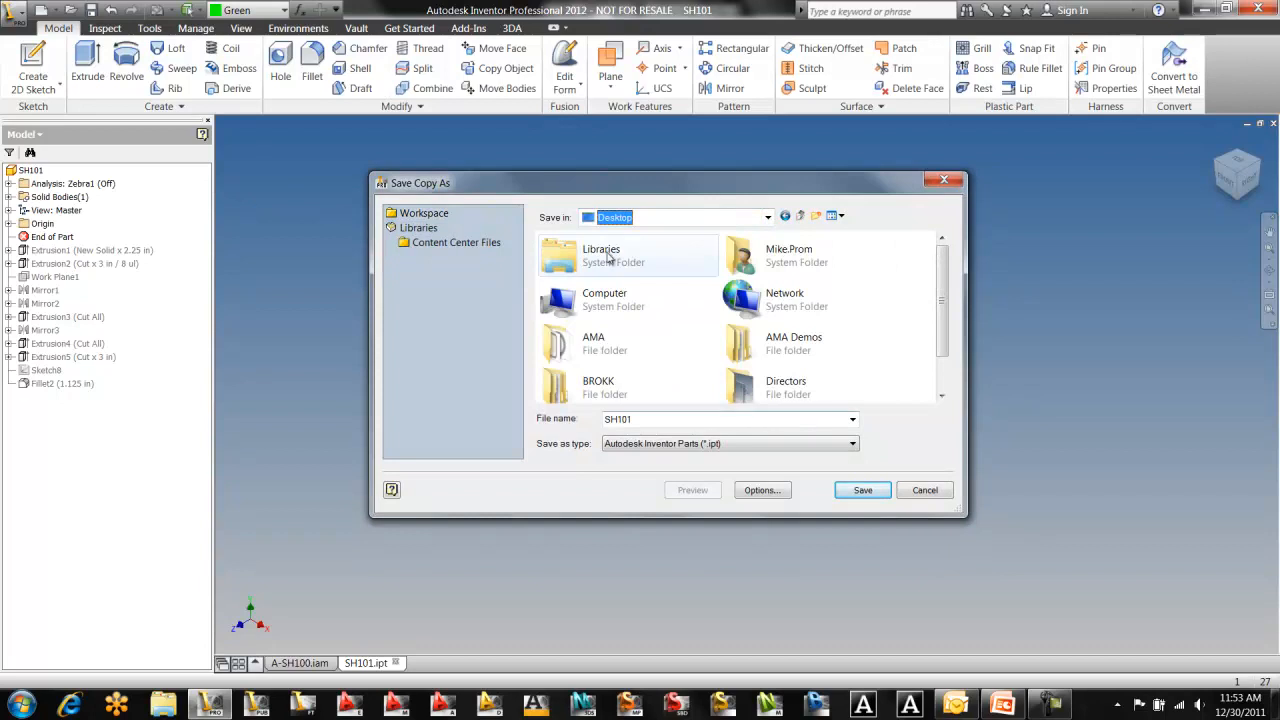
double_click(665, 421)
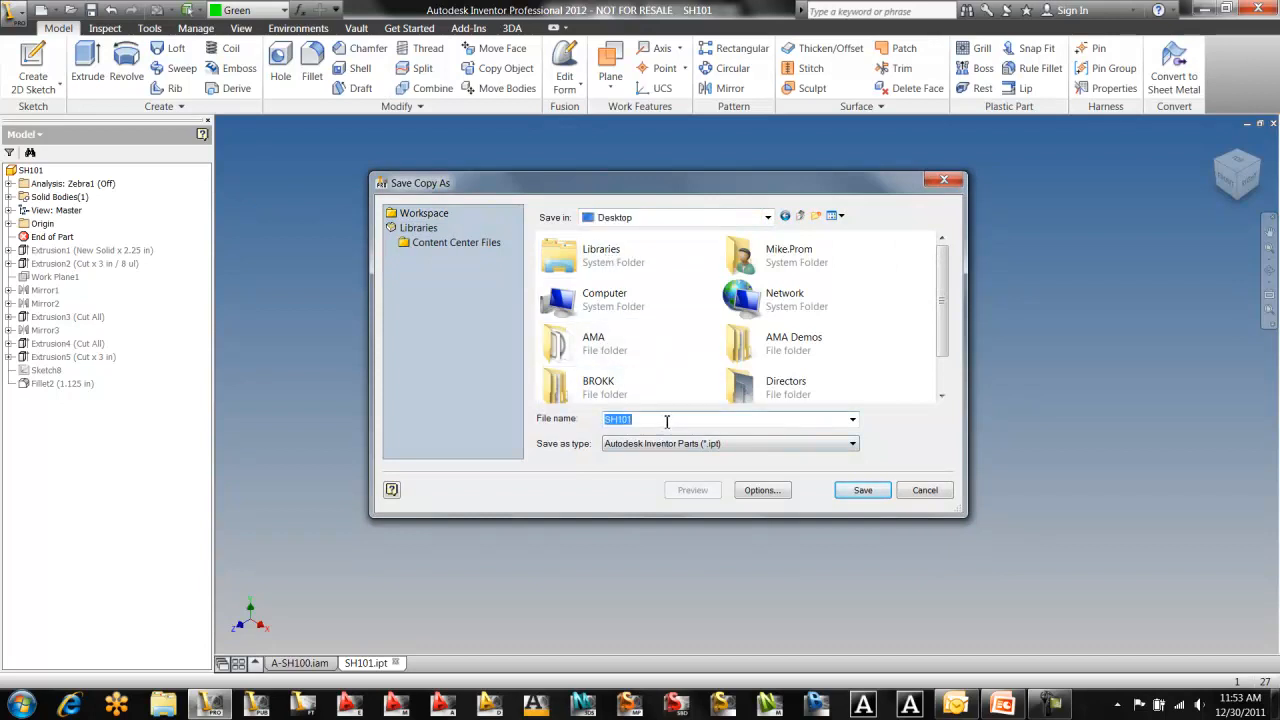
left_click(667, 421)
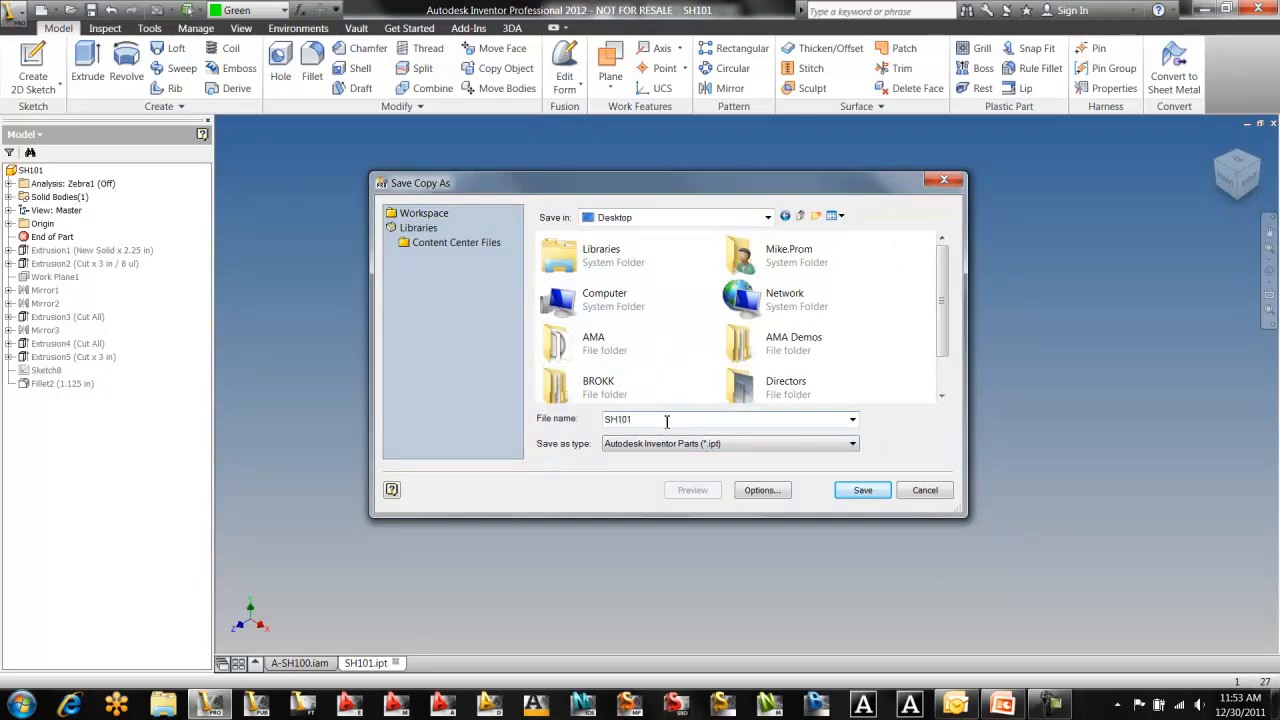
left_click(866, 489)
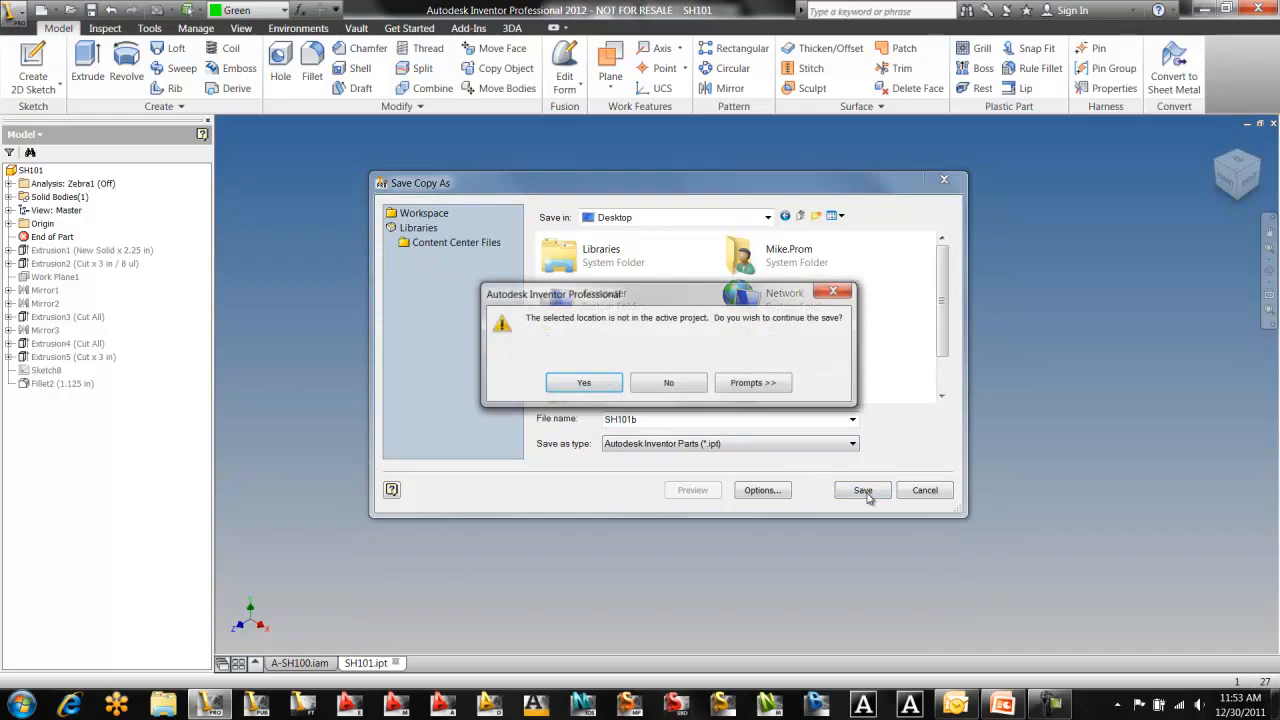
left_click(583, 383)
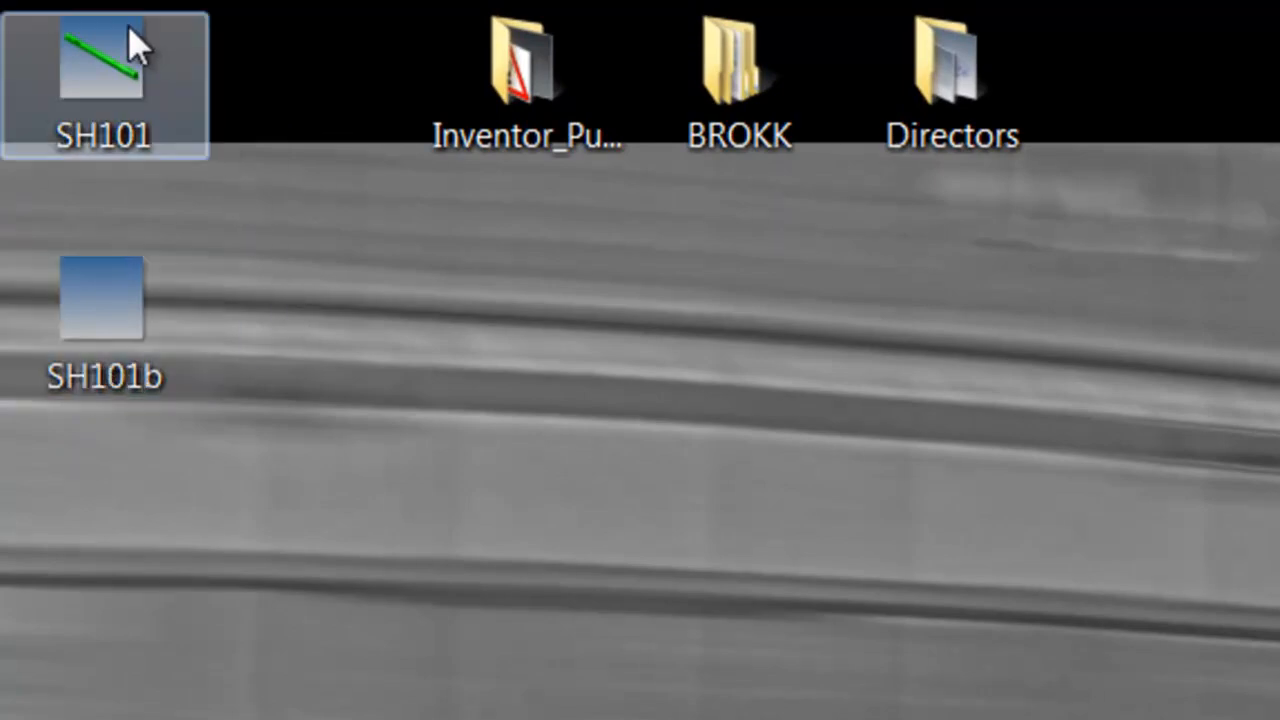
mouse_move(129, 28)
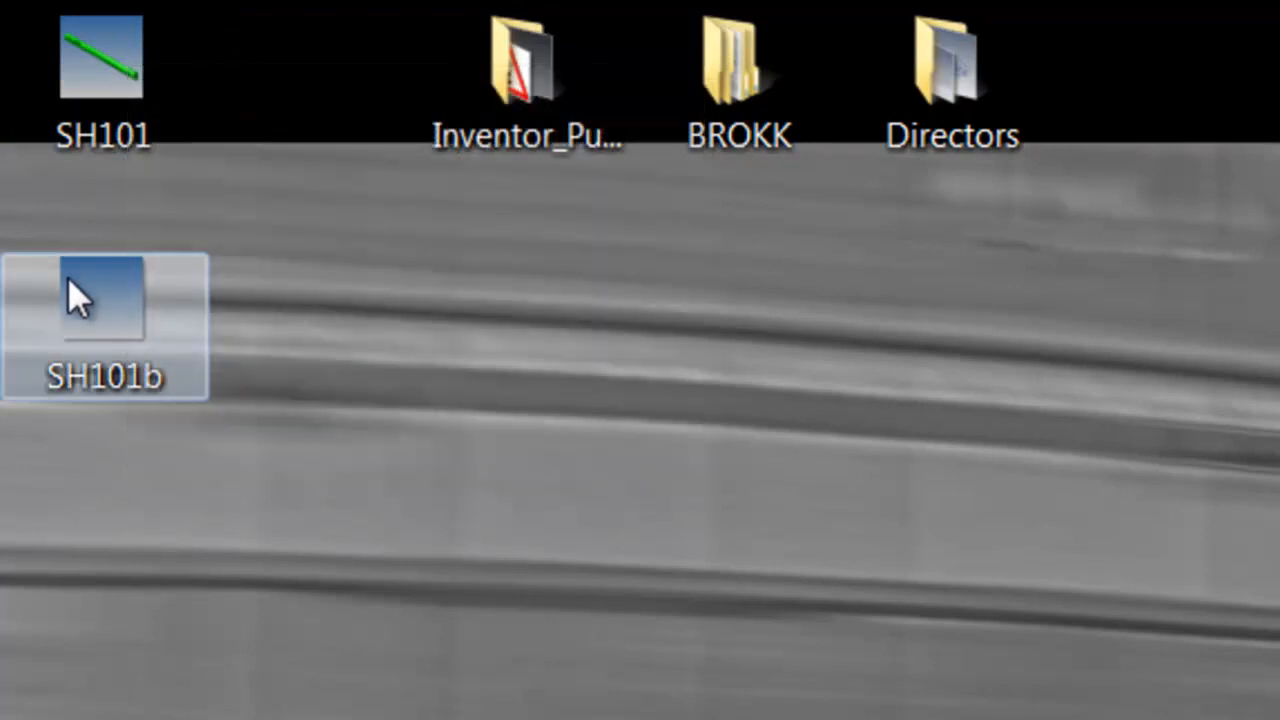
mouse_move(68, 278)
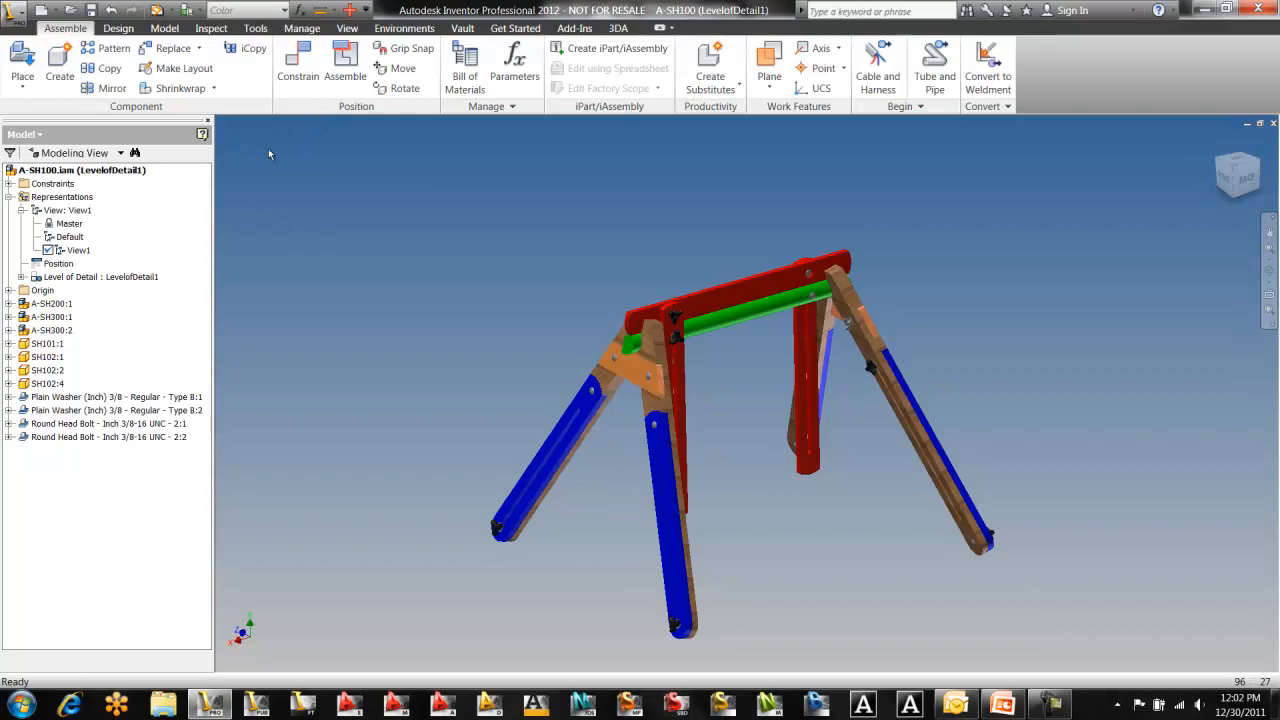
Step: Start Find Component in assembly A-SH100, delete the existing Length criterion and set the search to look for Features & Sketches
left_click(300, 28)
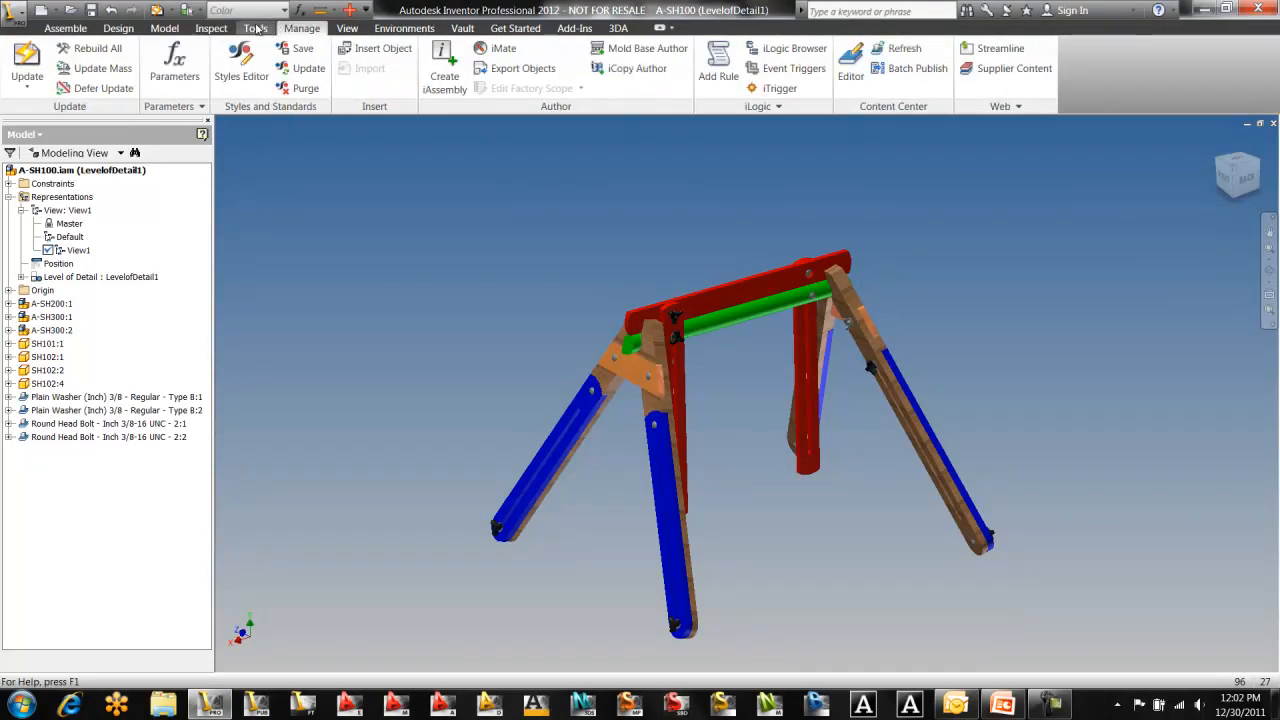
left_click(255, 28)
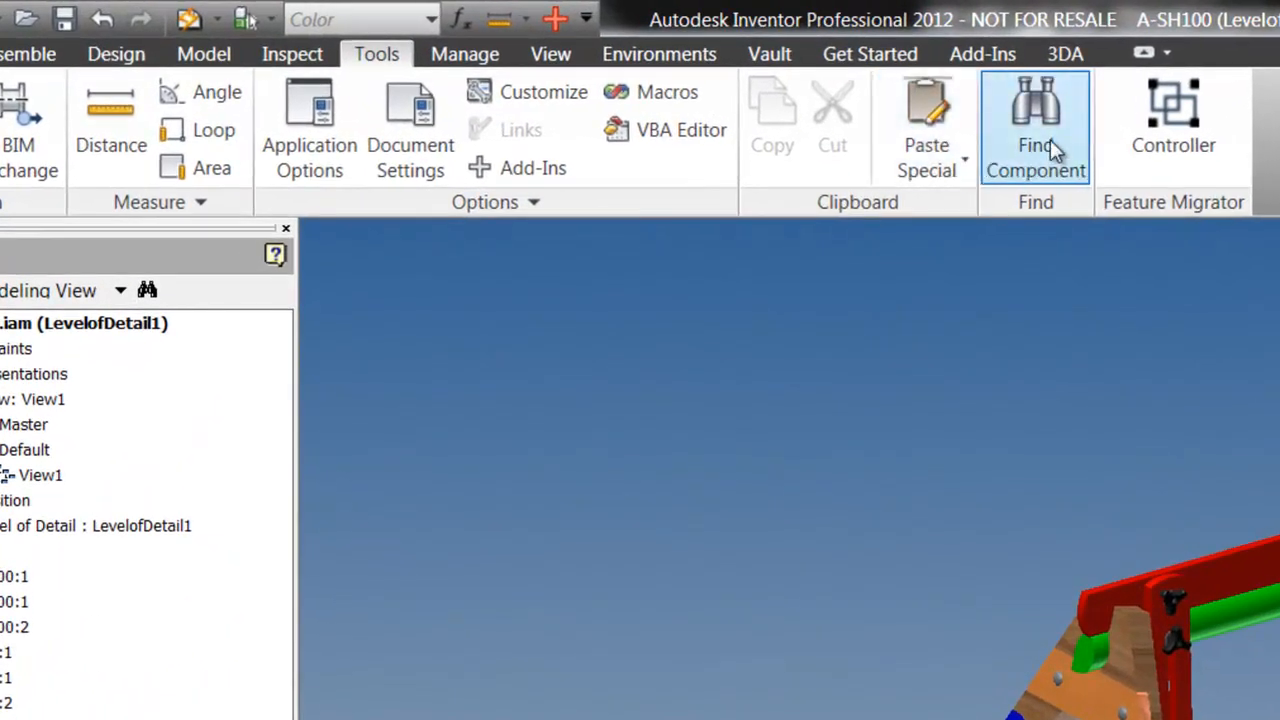
left_click(1050, 139)
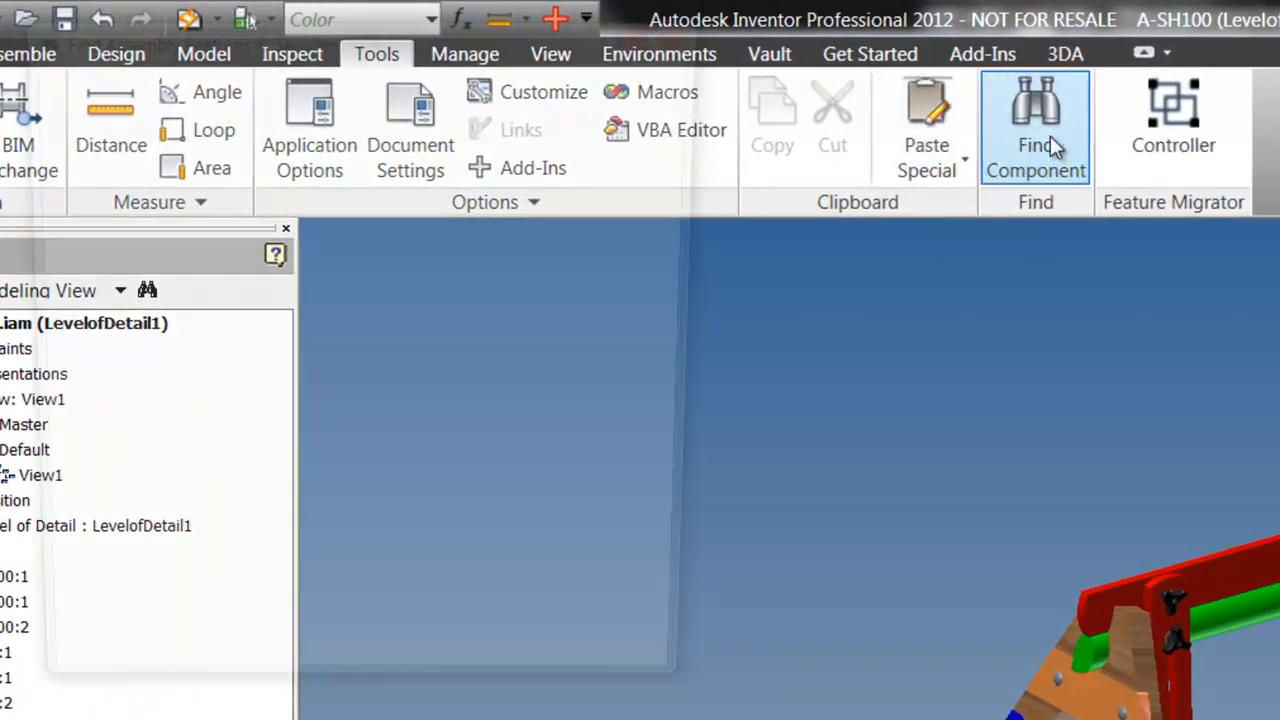
left_click(325, 290)
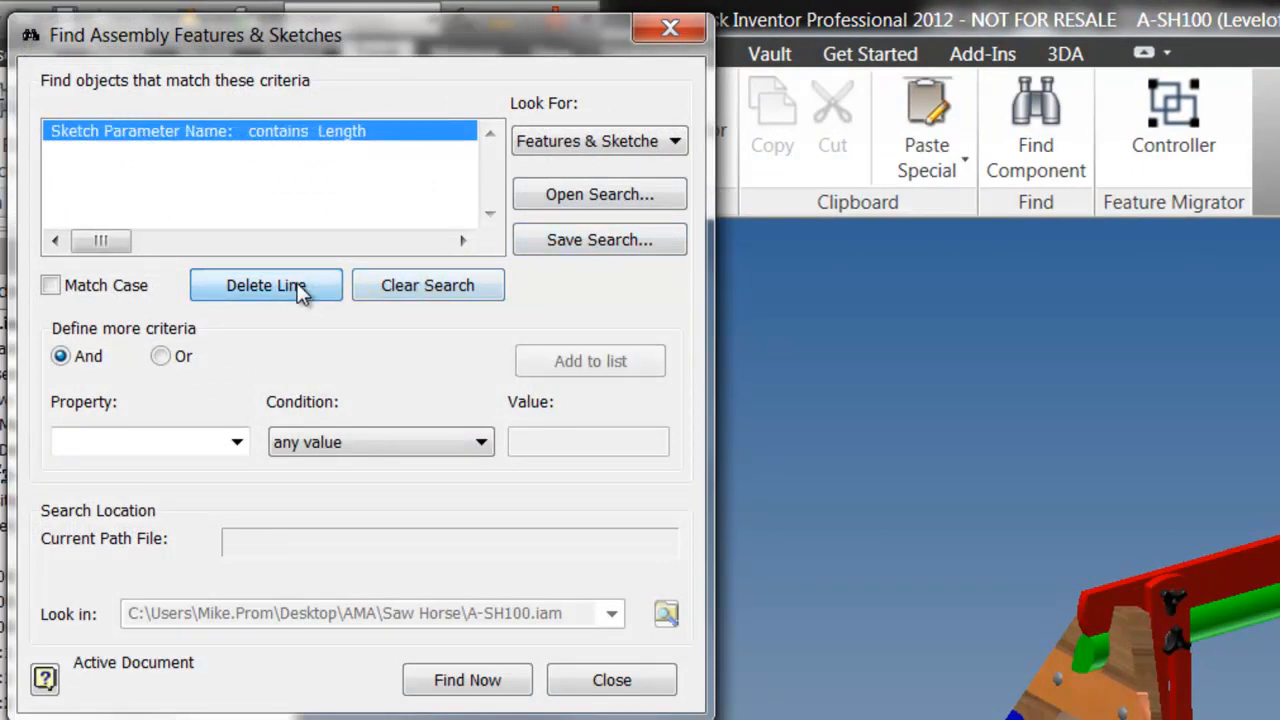
left_click(300, 289)
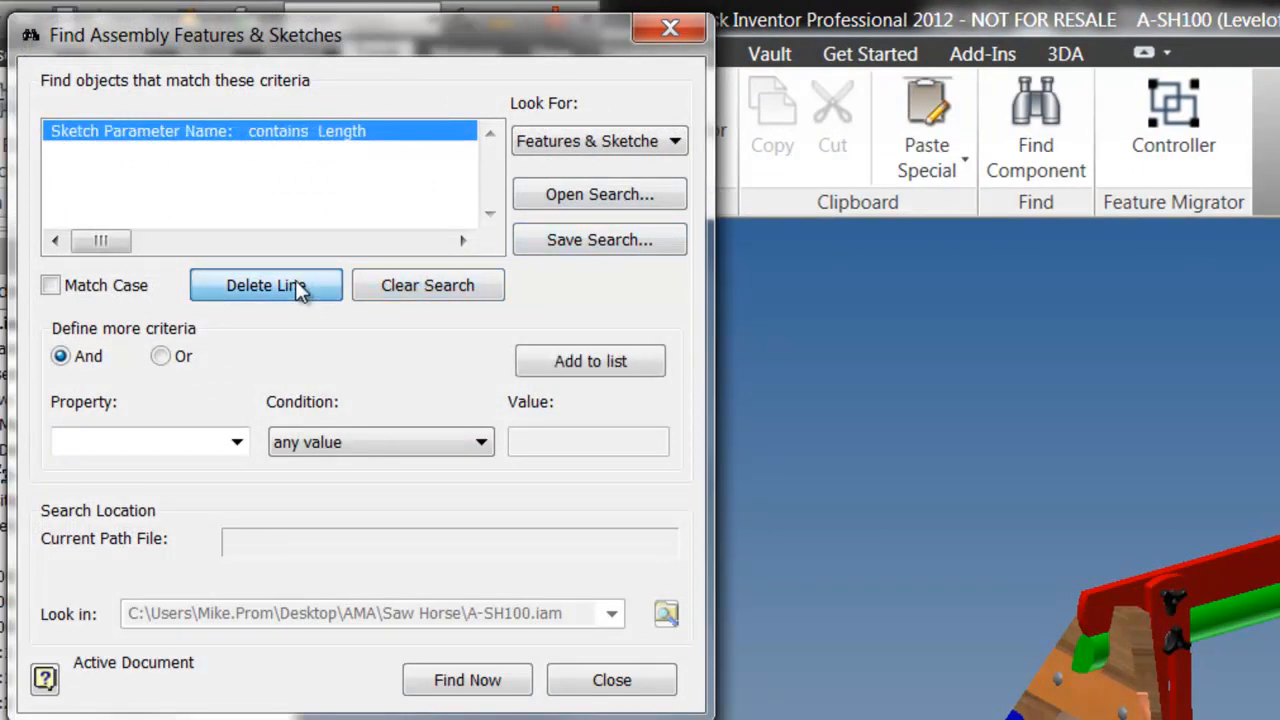
left_click(617, 150)
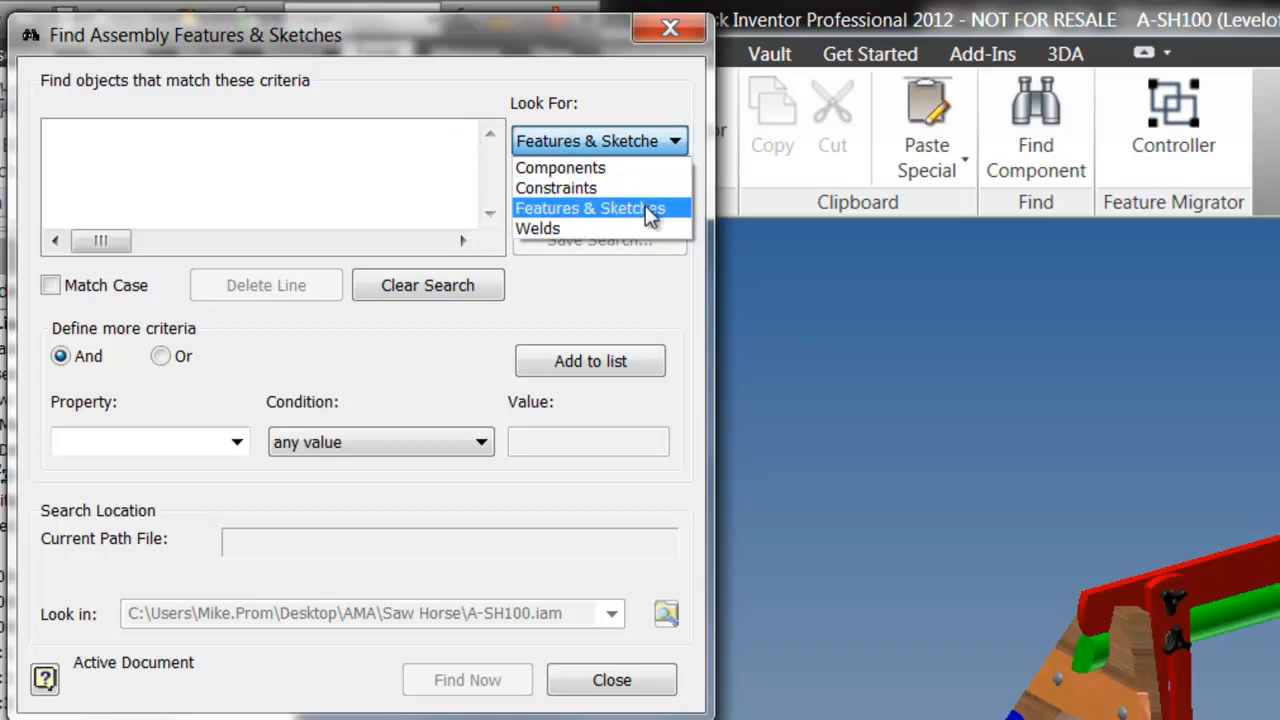
left_click(648, 210)
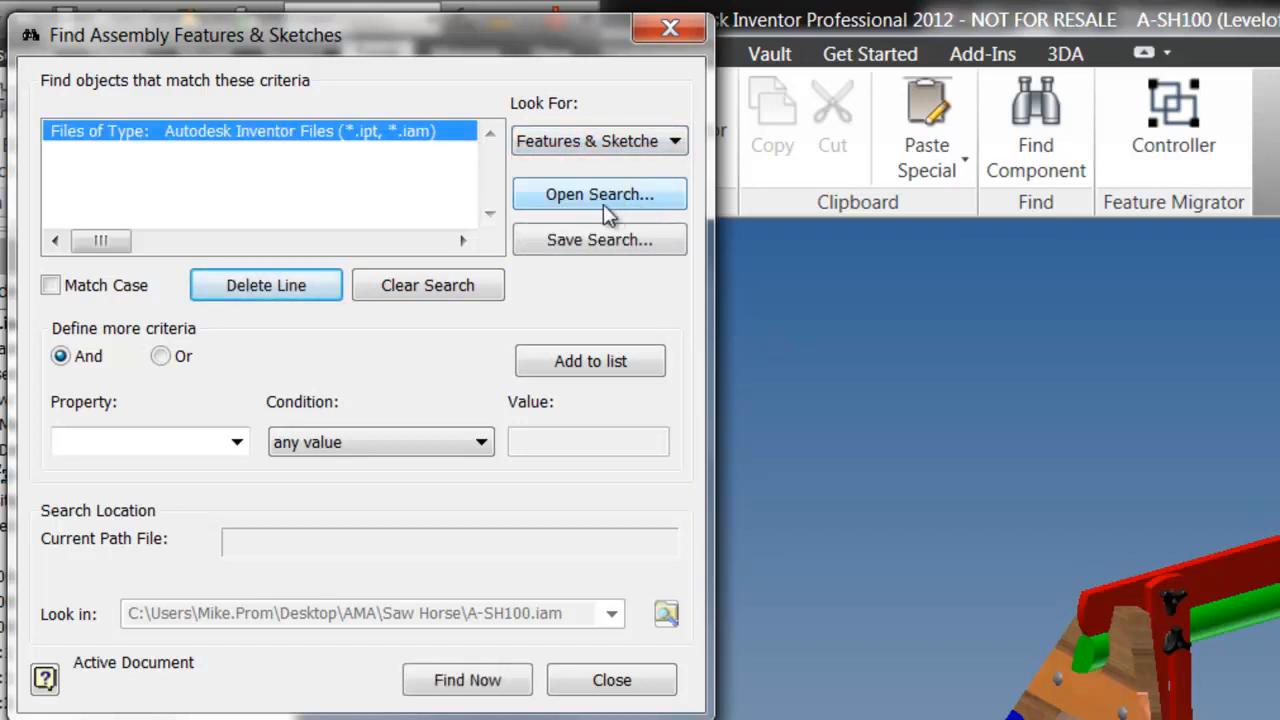
Step: Add the criterion Sketch Parameter Name contains Length, run the search on the assembly and close the search dialog
left_click(237, 442)
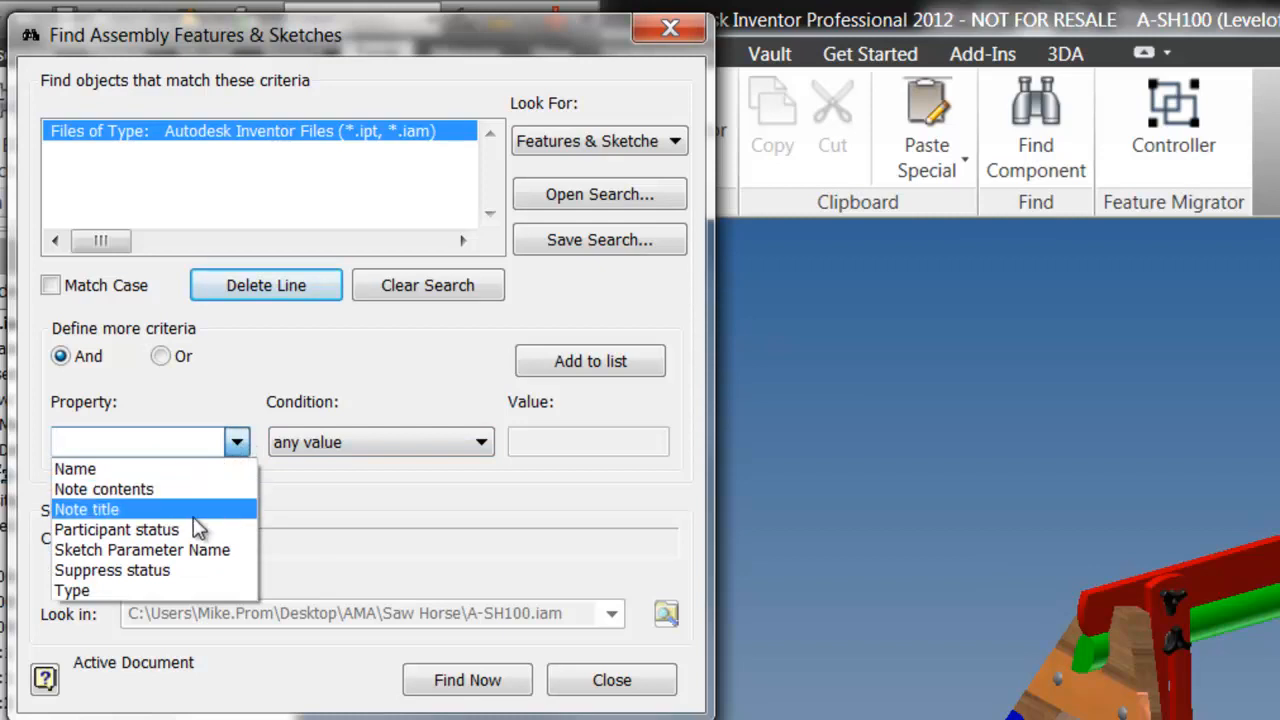
left_click(188, 551)
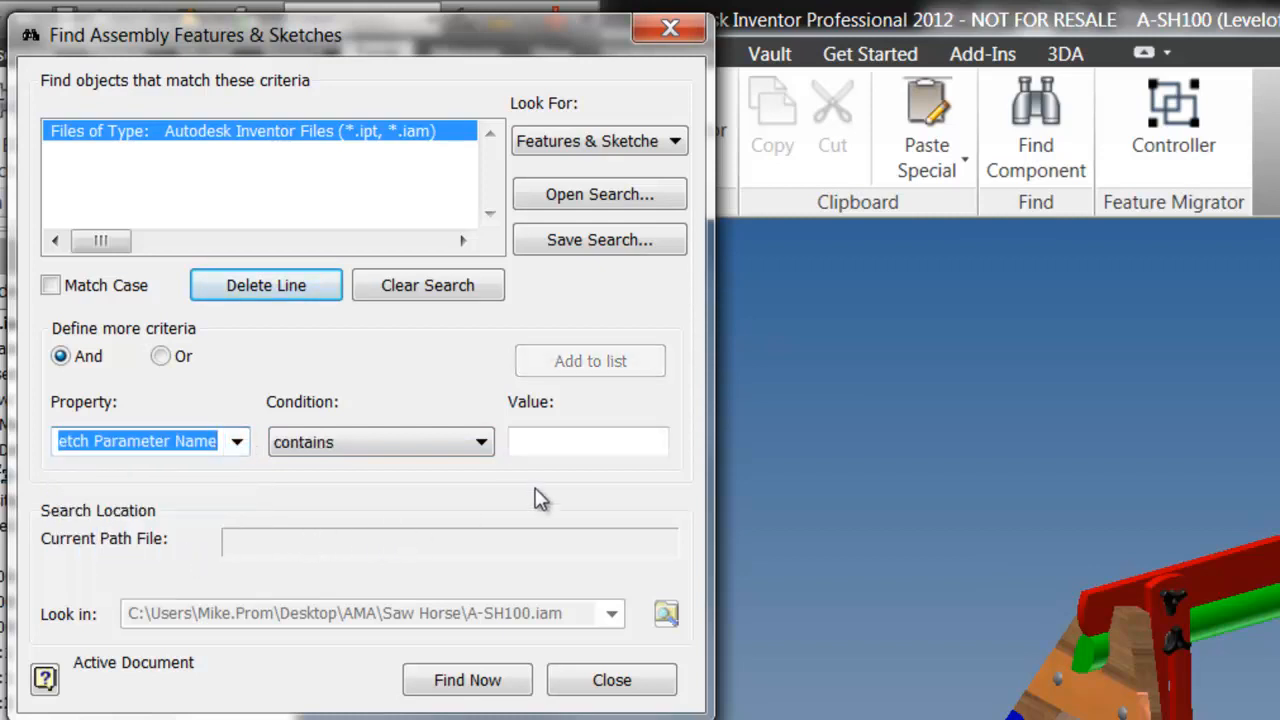
left_click(582, 445)
type("L")
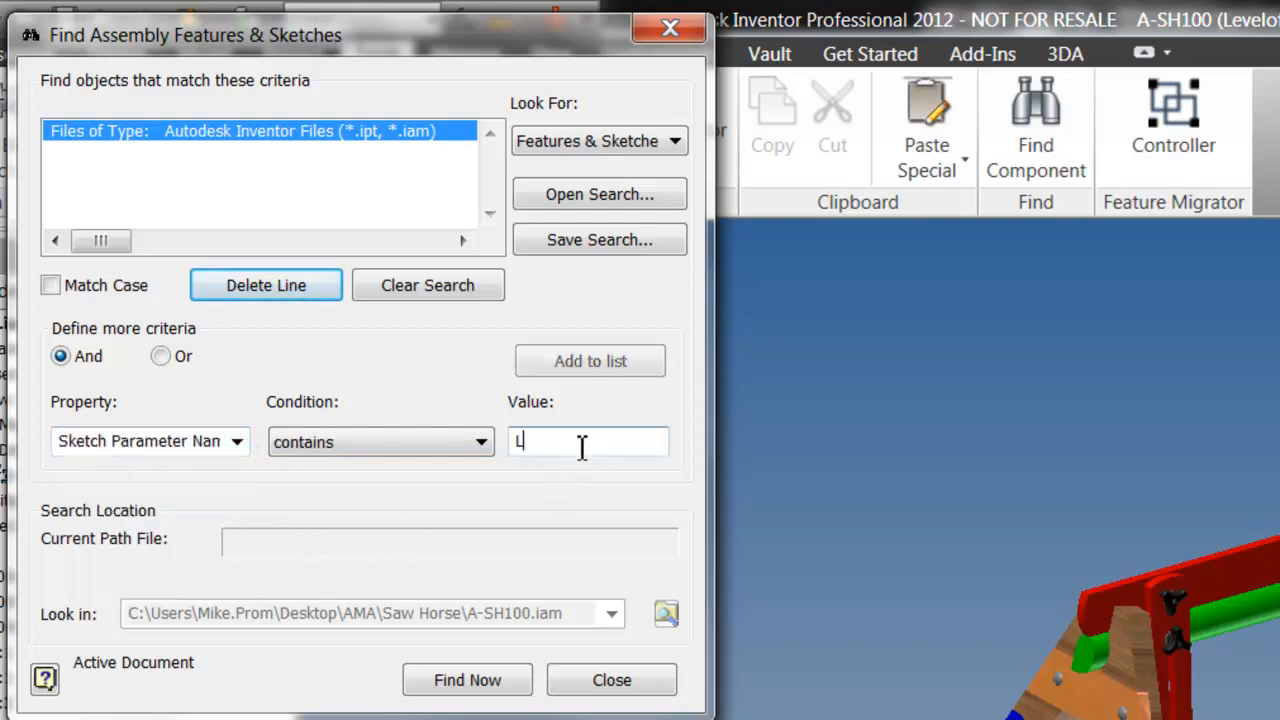
type("engt")
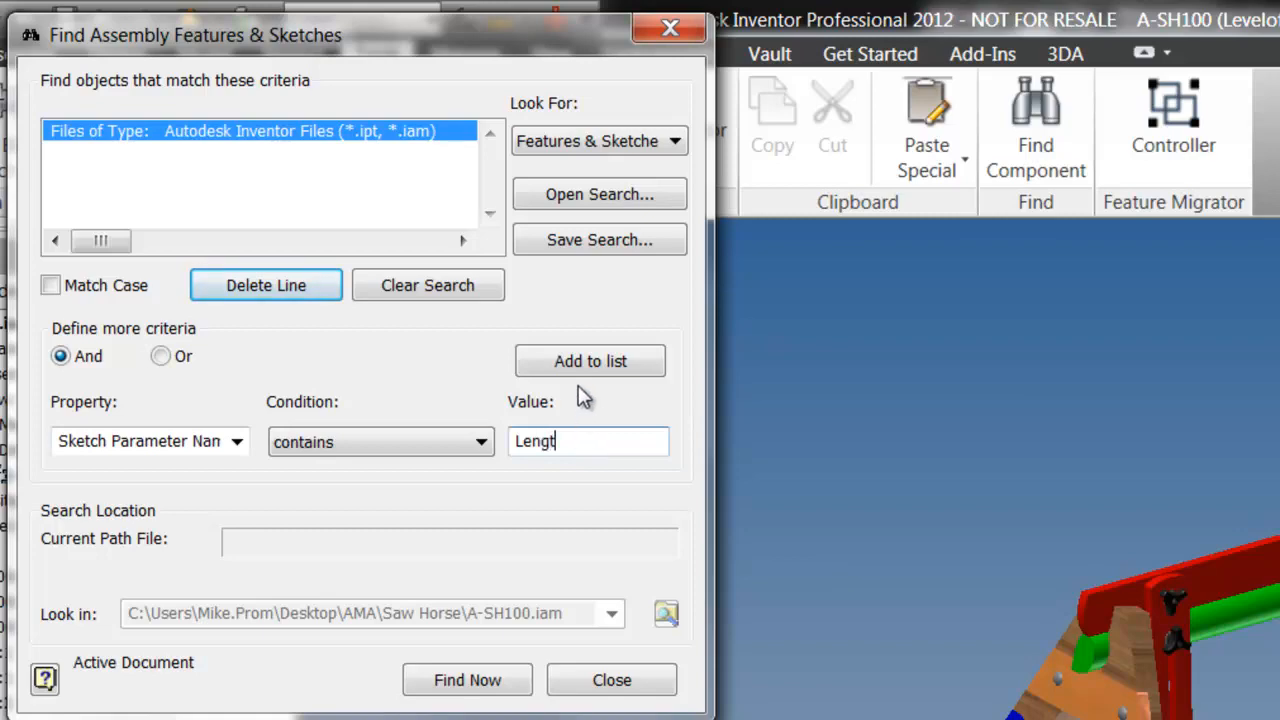
type("h")
left_click(593, 366)
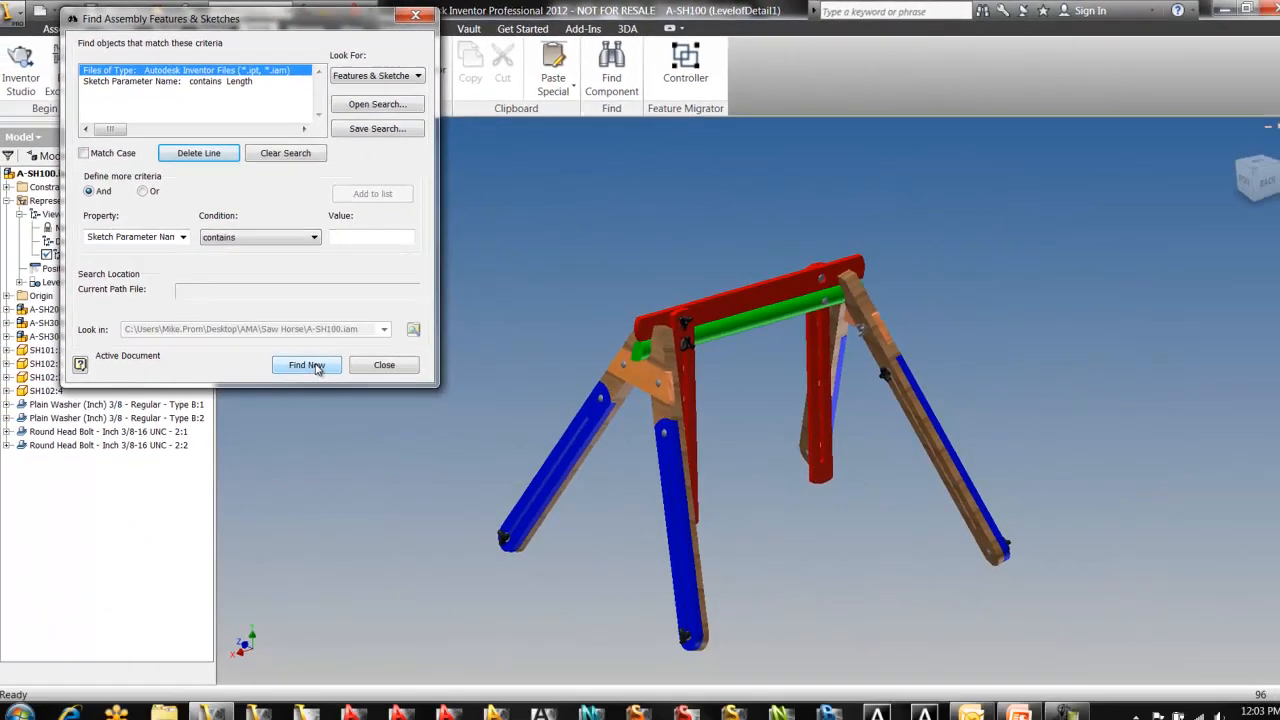
left_click(314, 366)
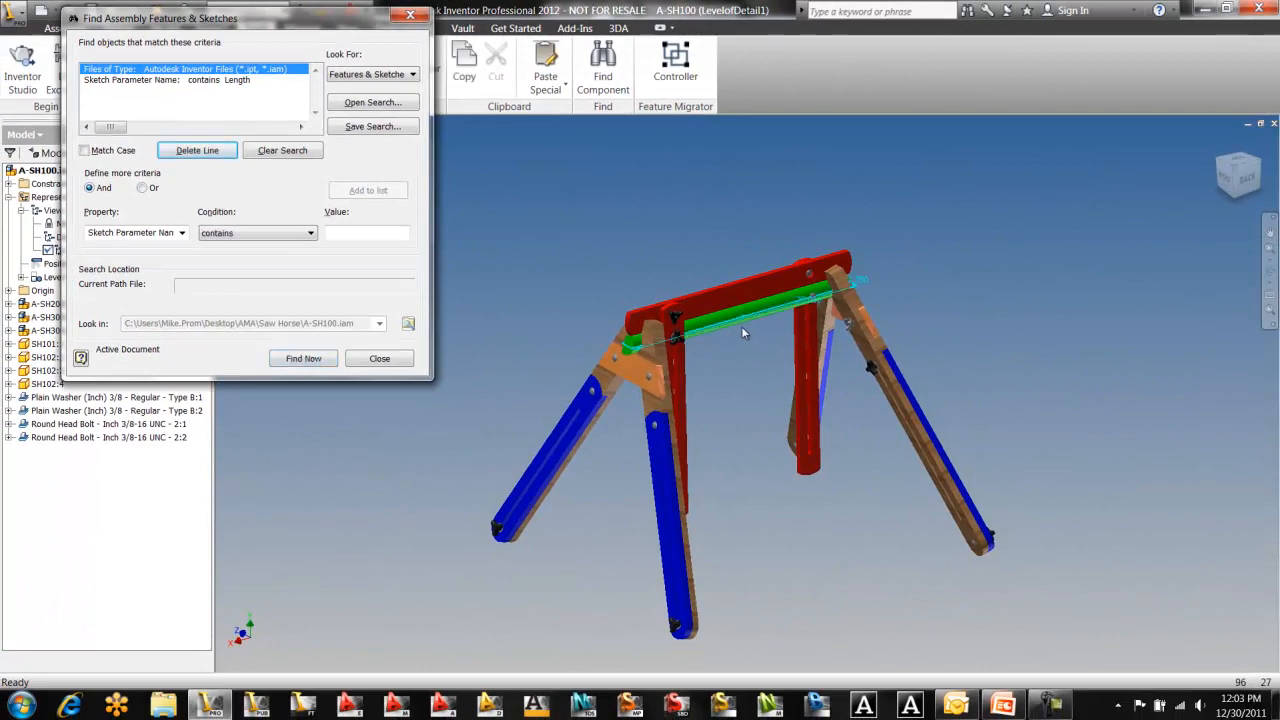
left_click(382, 360)
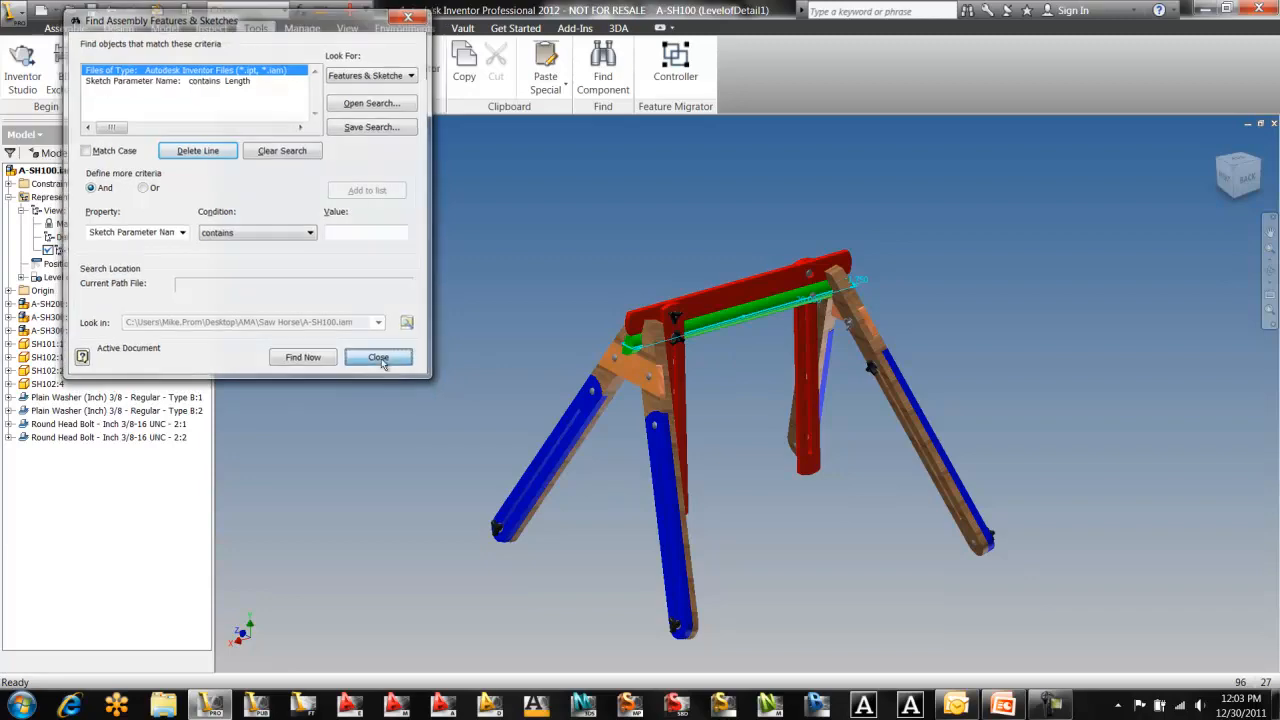
Step: Inspect the highlighted sketch dimensions on the green beam, then open SH101 and locate Length in its Parameters table
middle_click_drag(869, 355, 833, 363, "shift")
scroll(833, 361, "up", 5)
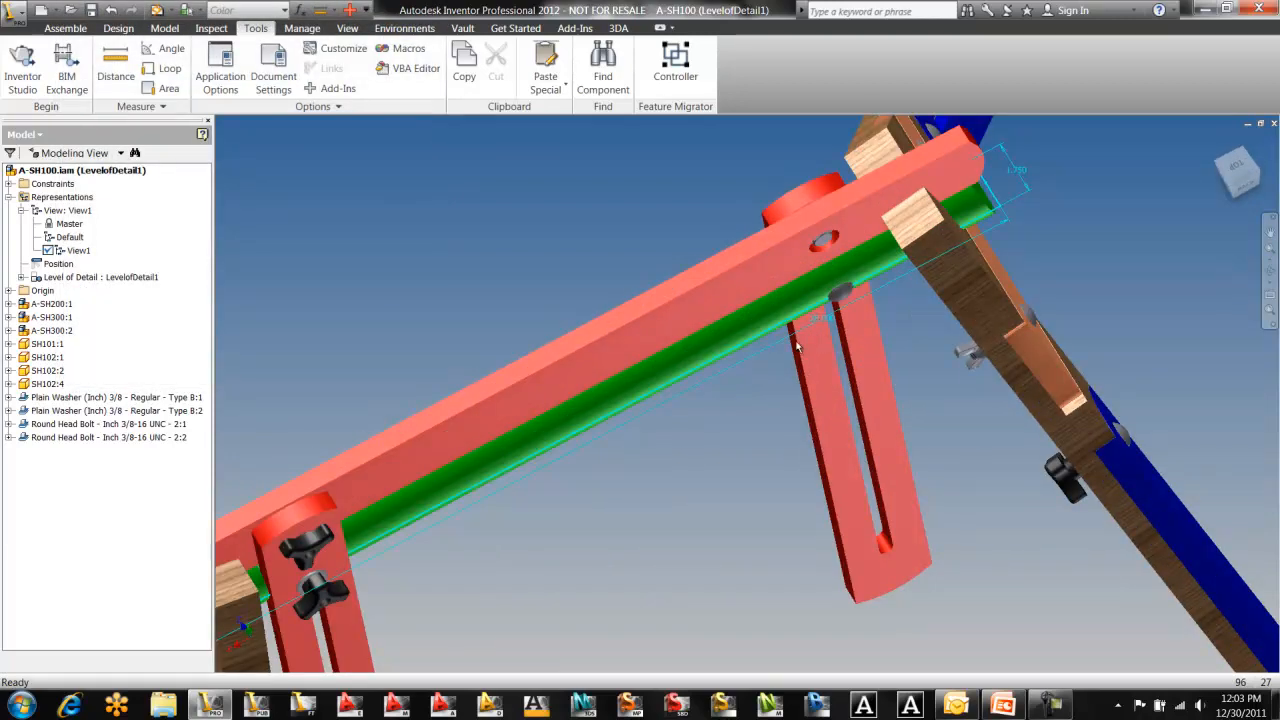
middle_click_drag(767, 367, 766, 330, "shift")
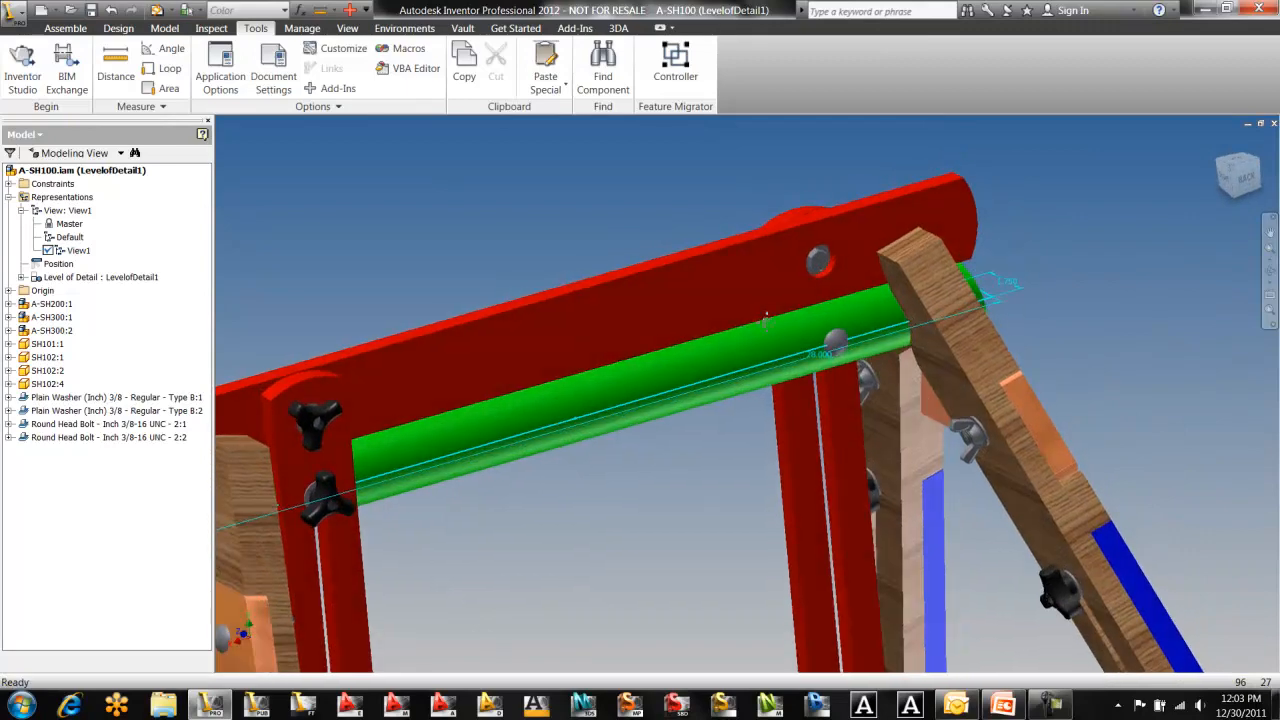
key("Home")
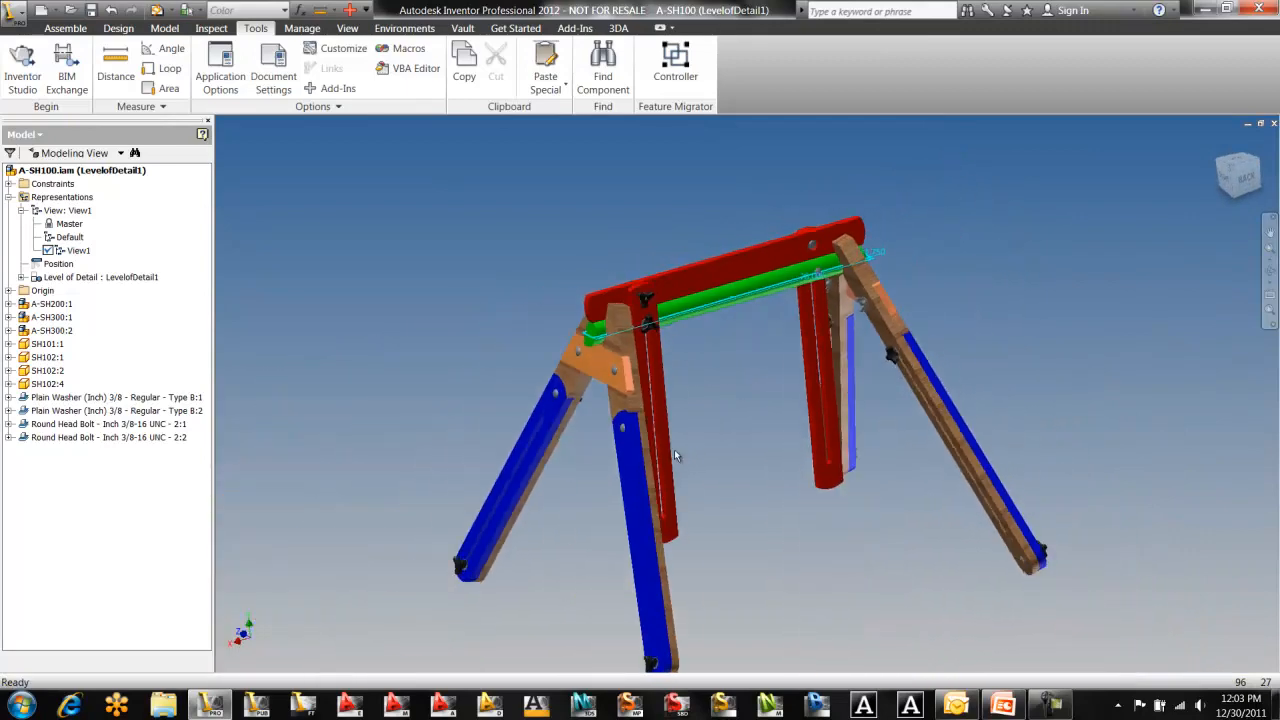
right_click(45, 344)
left_click(78, 364)
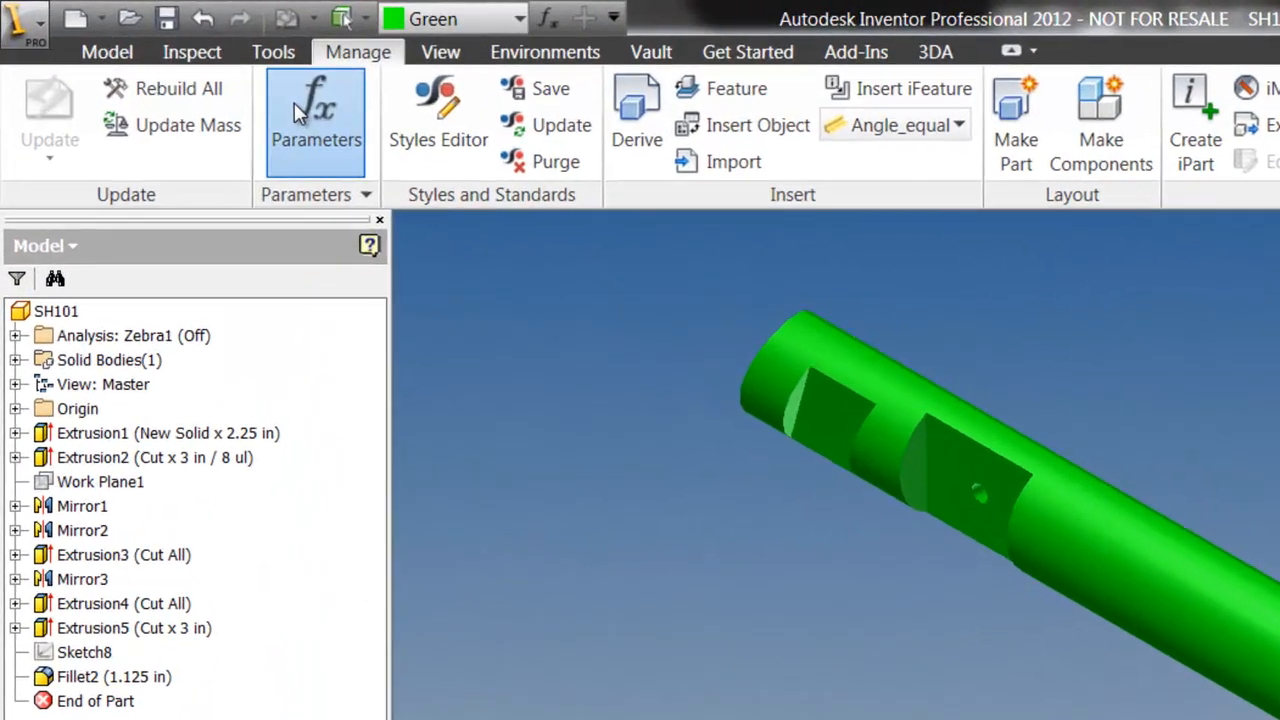
left_click(296, 104)
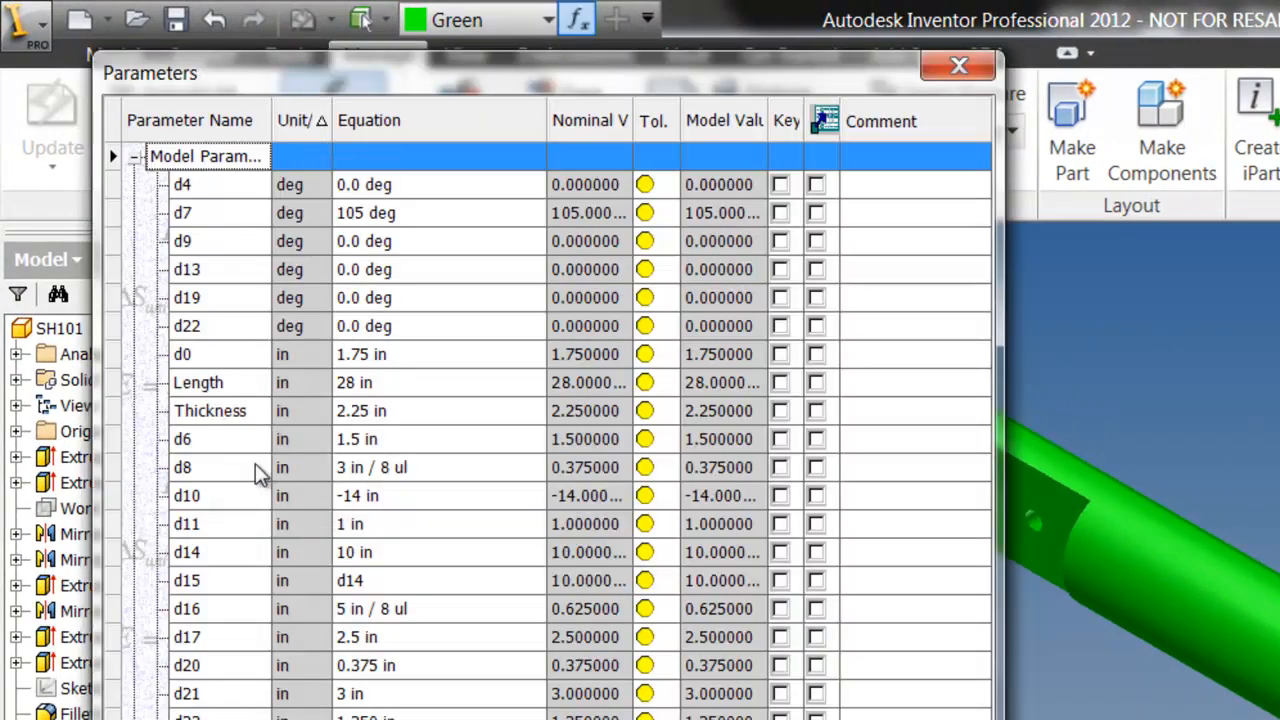
left_click(246, 385)
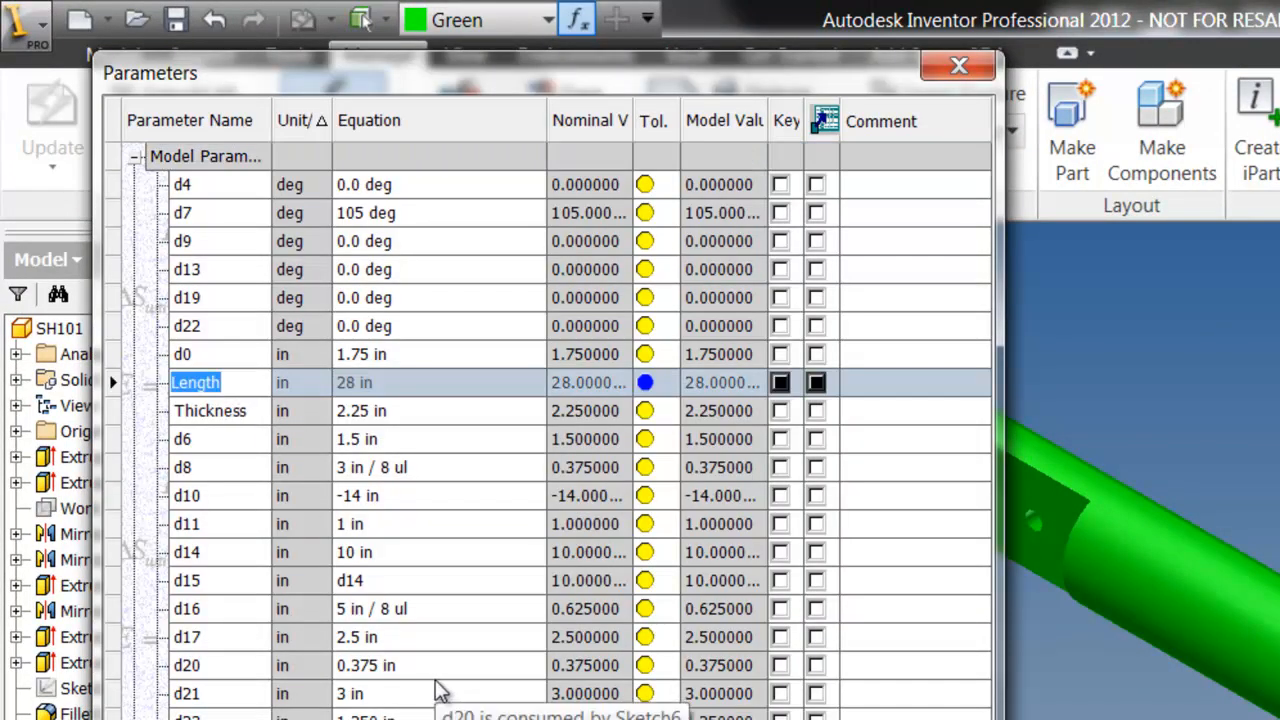